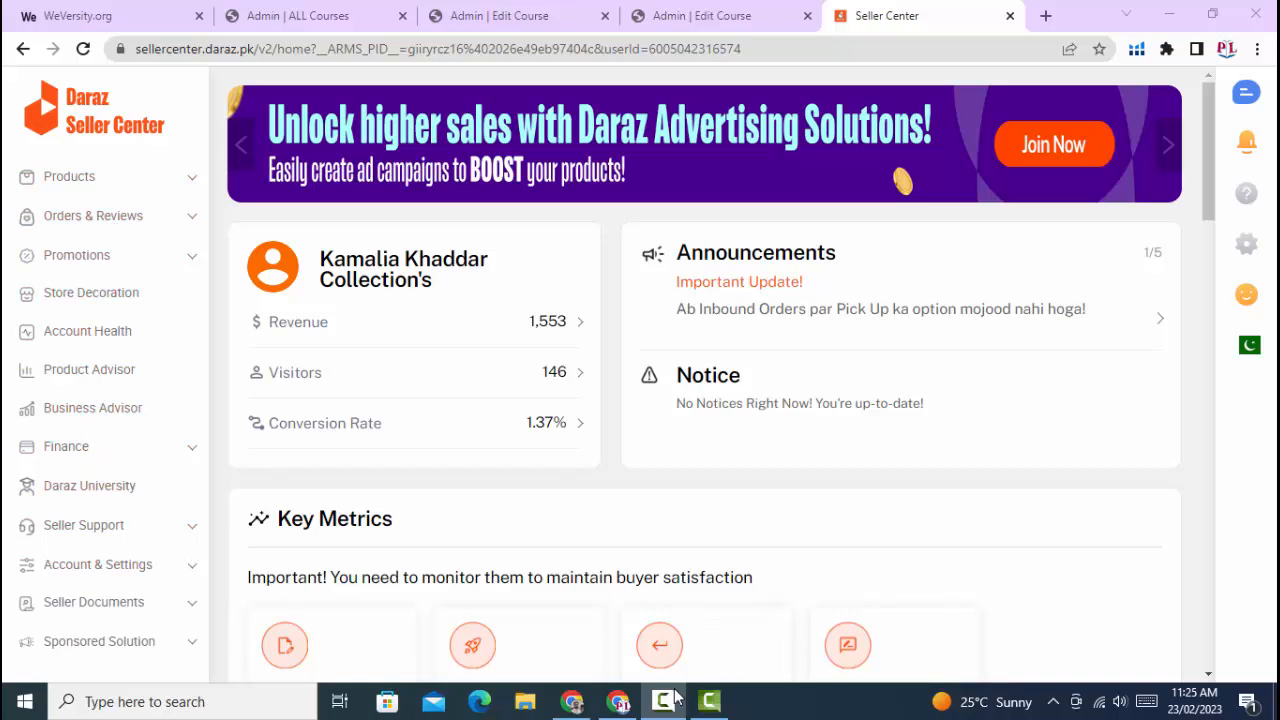
pyautogui.click(709, 701)
pyautogui.click(1188, 615)
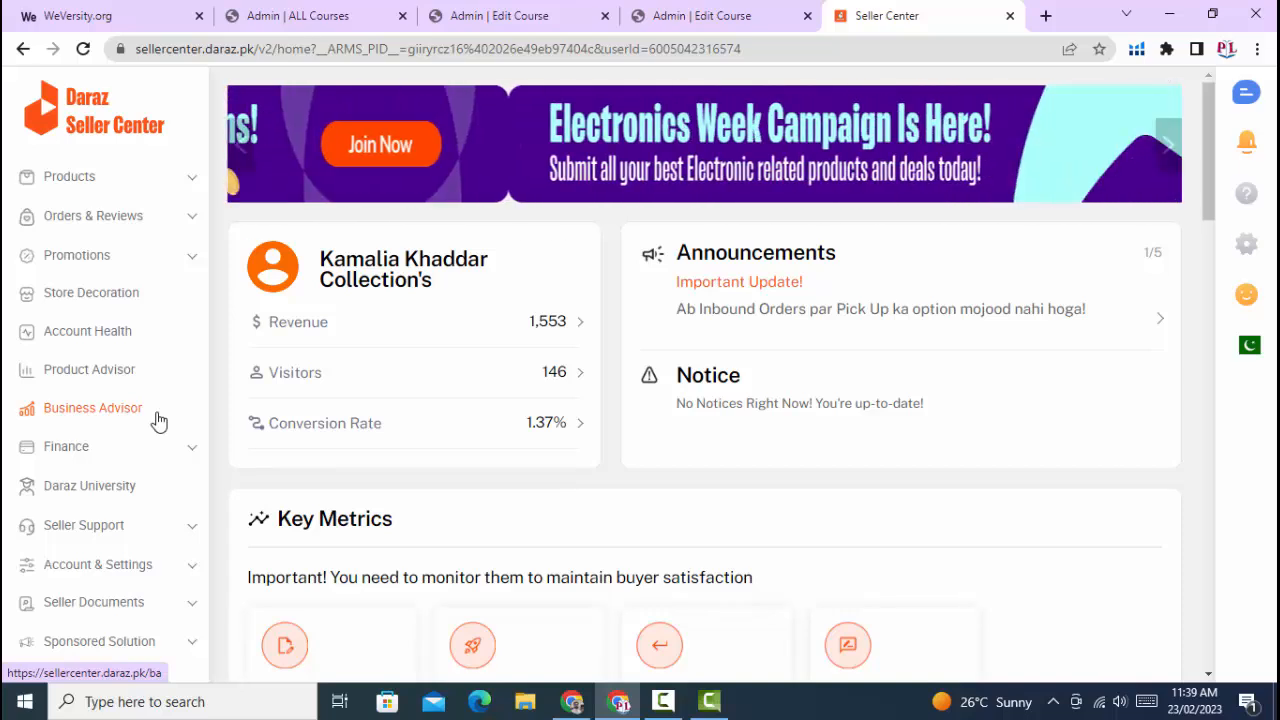
# - Open the seller support Help Center and go to its chat and claims contact options
pyautogui.click(139, 524)
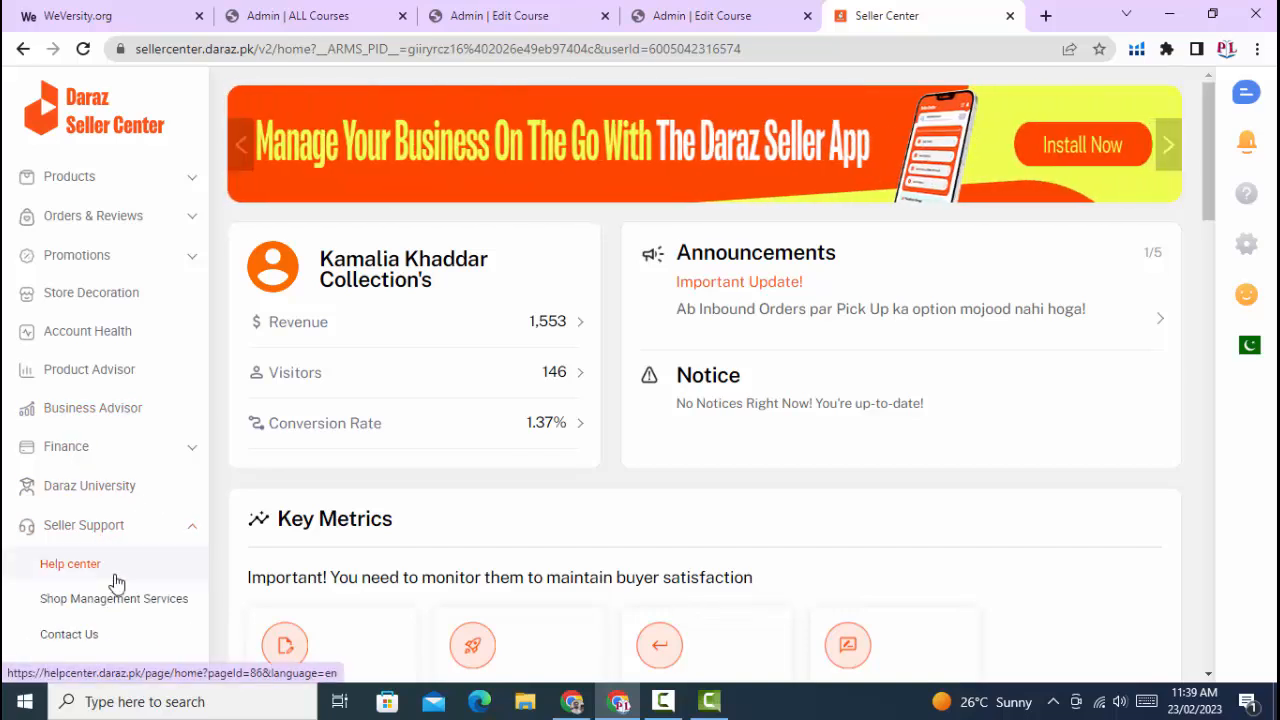
pyautogui.click(70, 564)
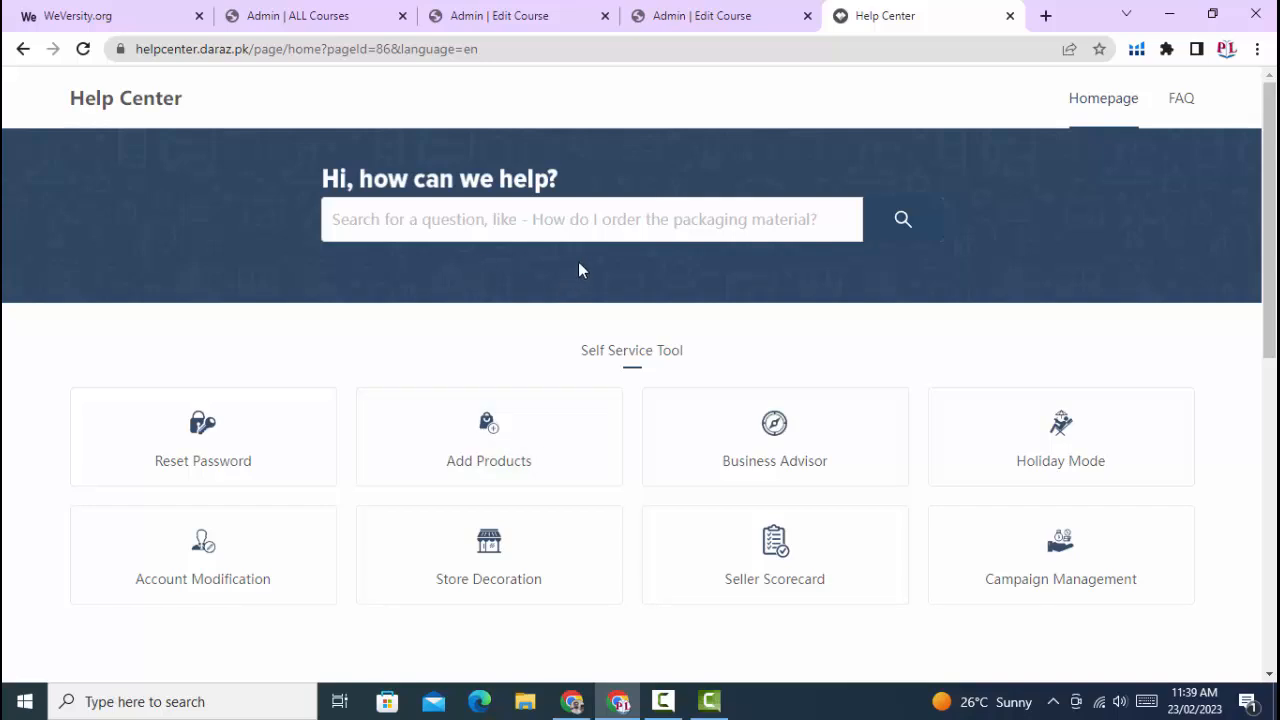
pyautogui.scroll(-6, 638, 320)
pyautogui.rightClick(638, 320)
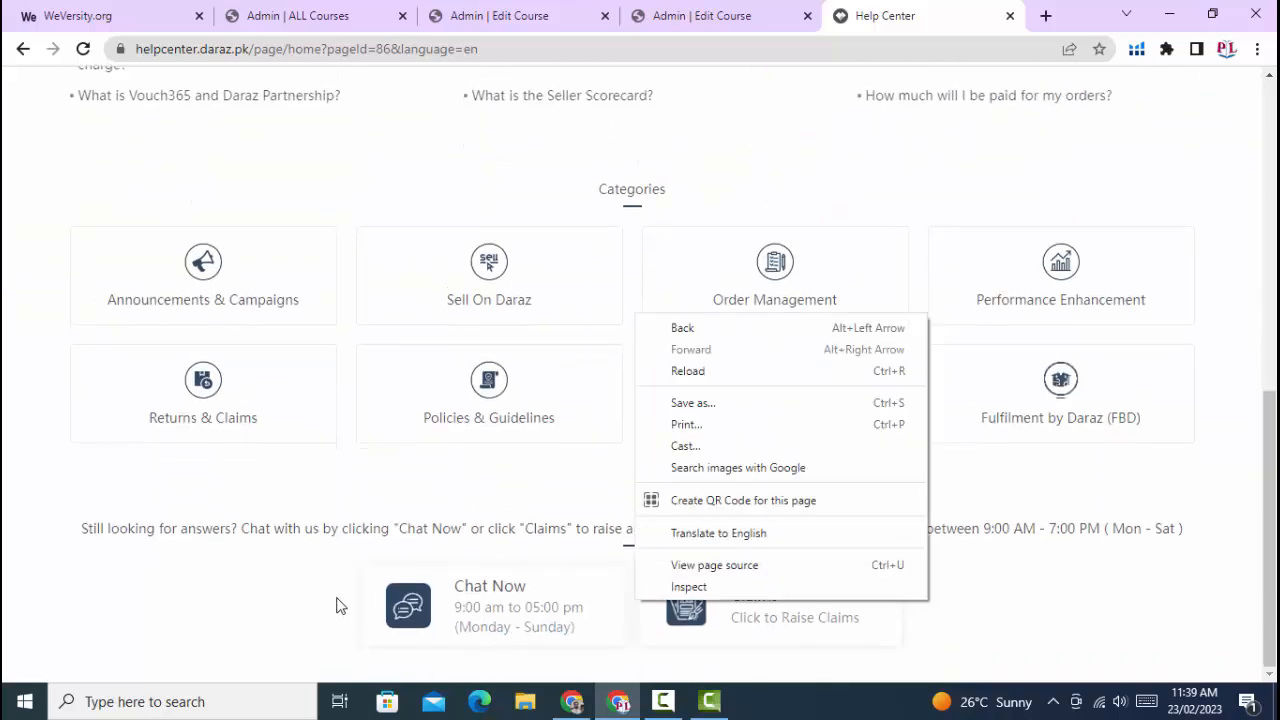
pyautogui.click(575, 625)
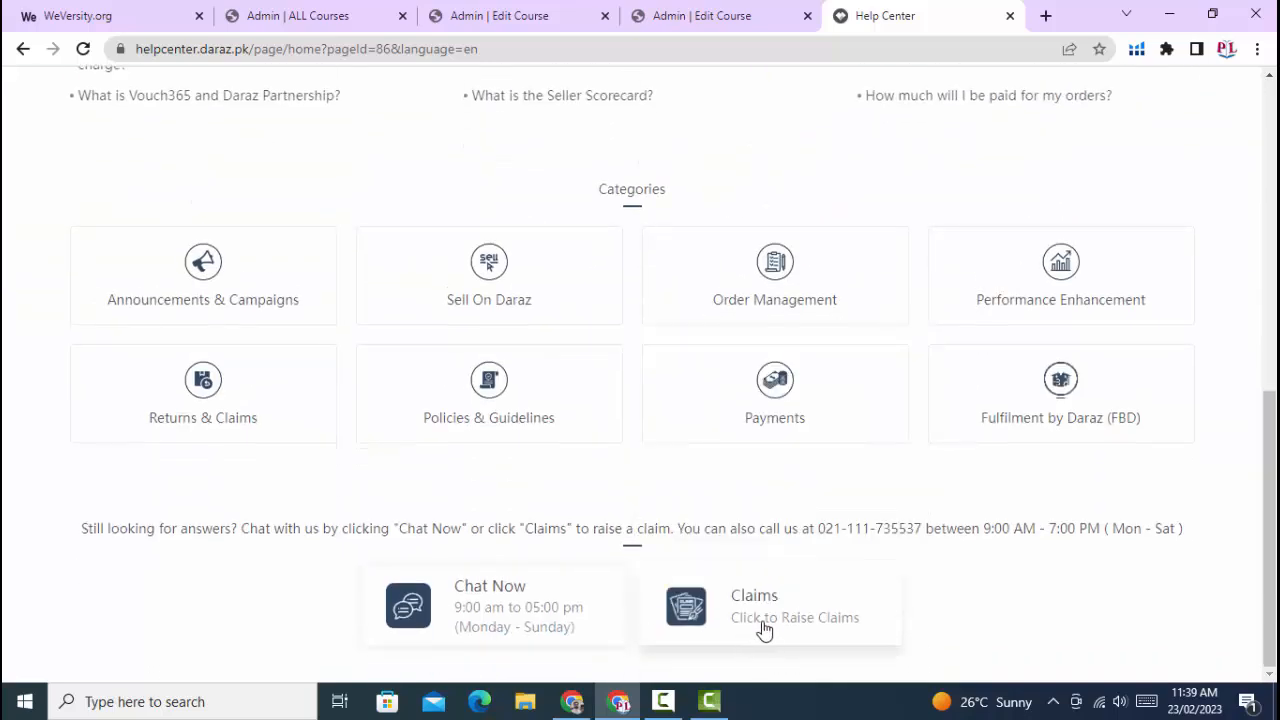
# - View the Chat Now support page from the Help Center and close it again
pyautogui.click(538, 627)
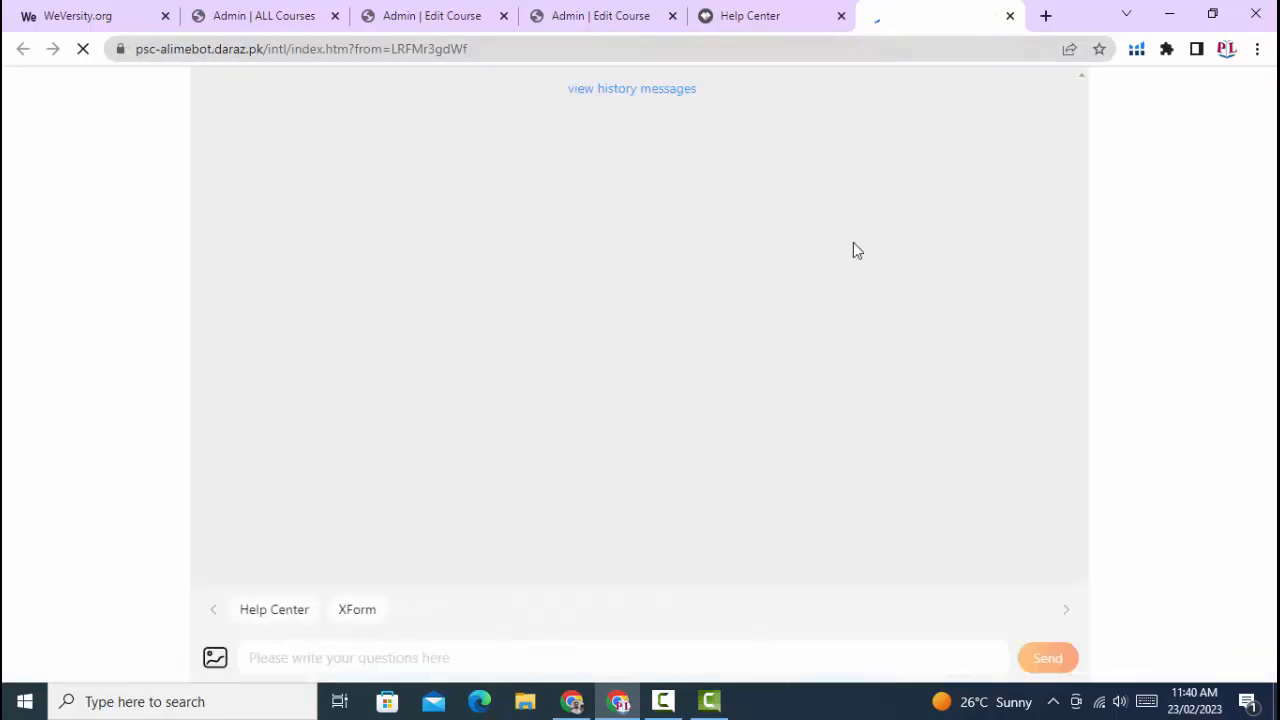
pyautogui.click(296, 664)
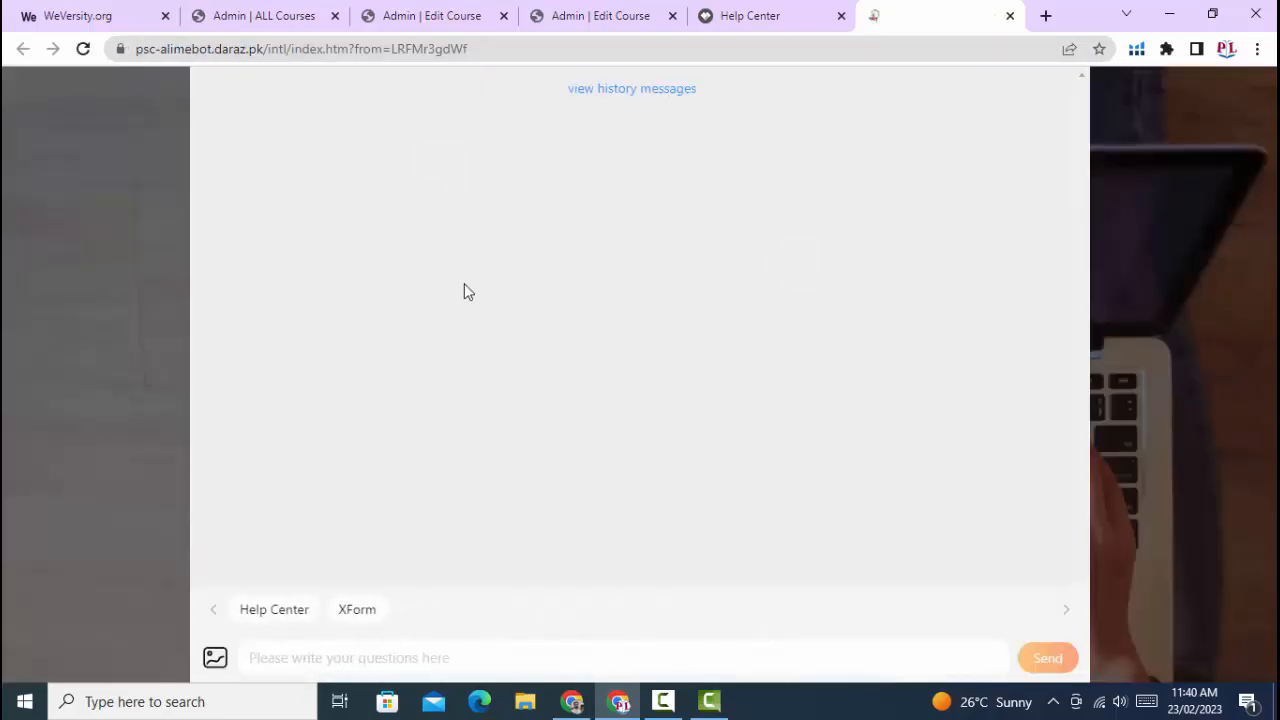
pyautogui.click(1010, 16)
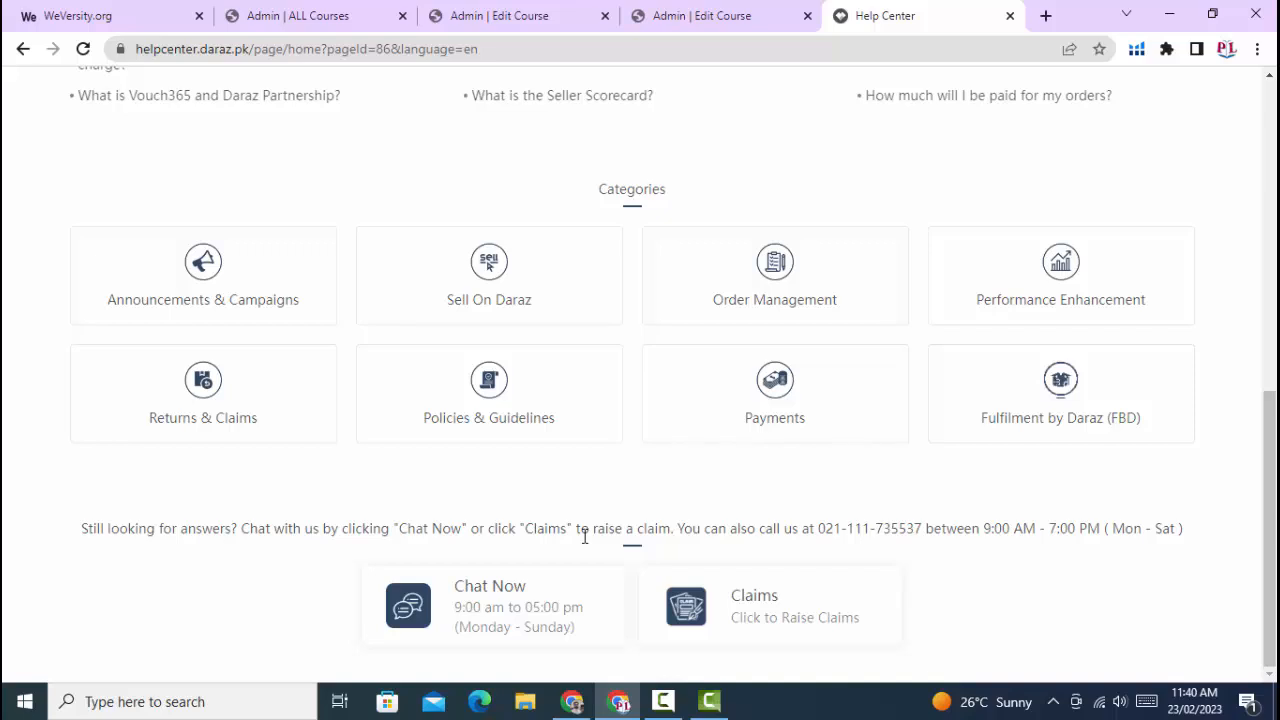
# - Open the claims form from the Help Center and set the seller type to Local Seller
pyautogui.click(777, 623)
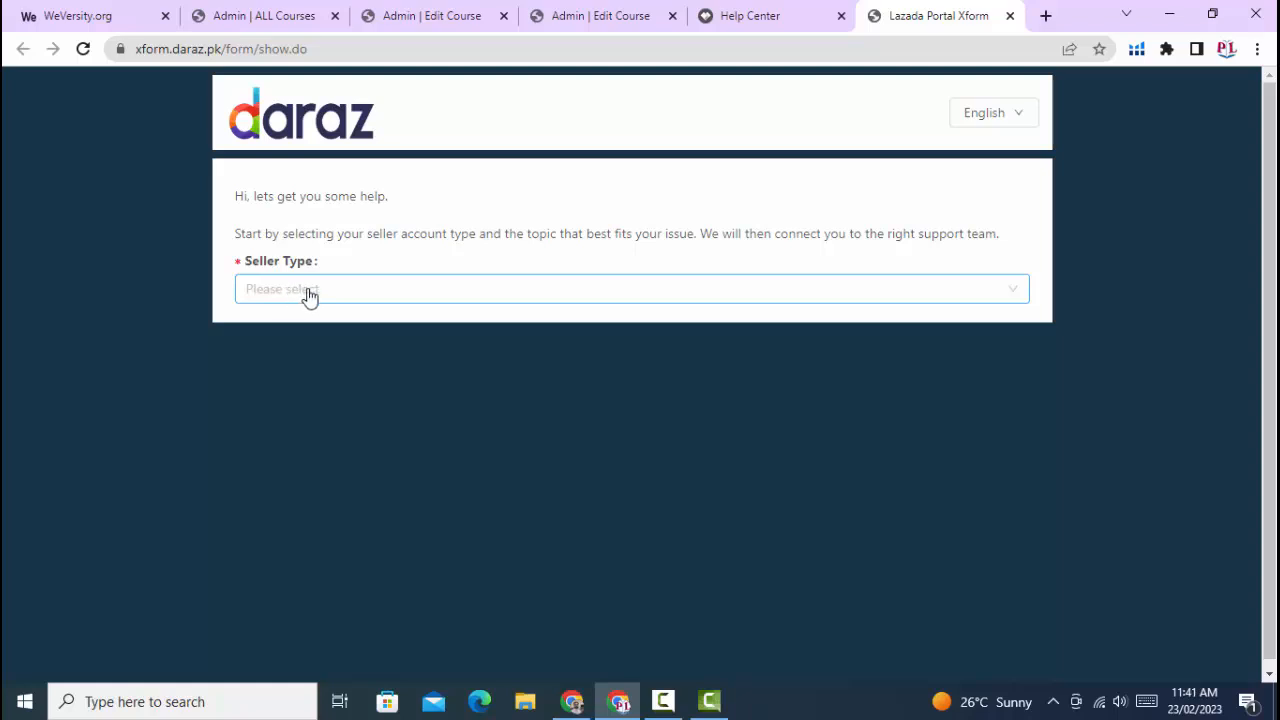
pyautogui.click(462, 304)
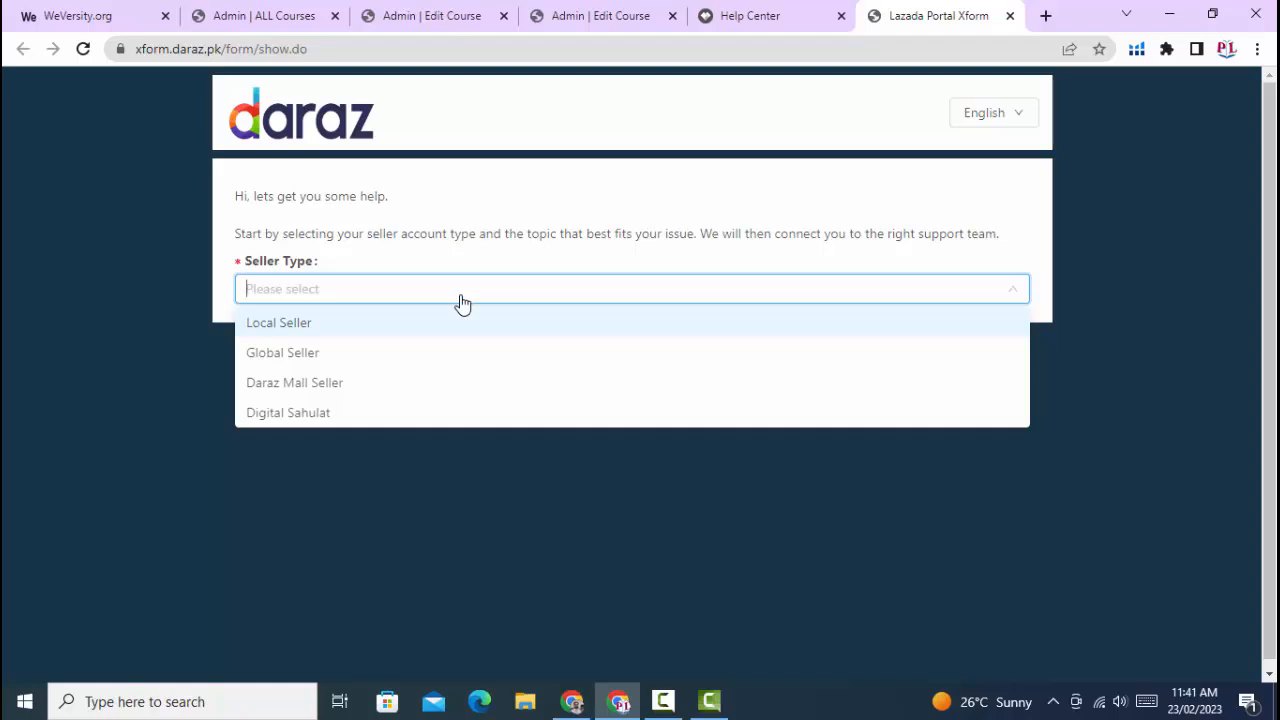
pyautogui.click(278, 323)
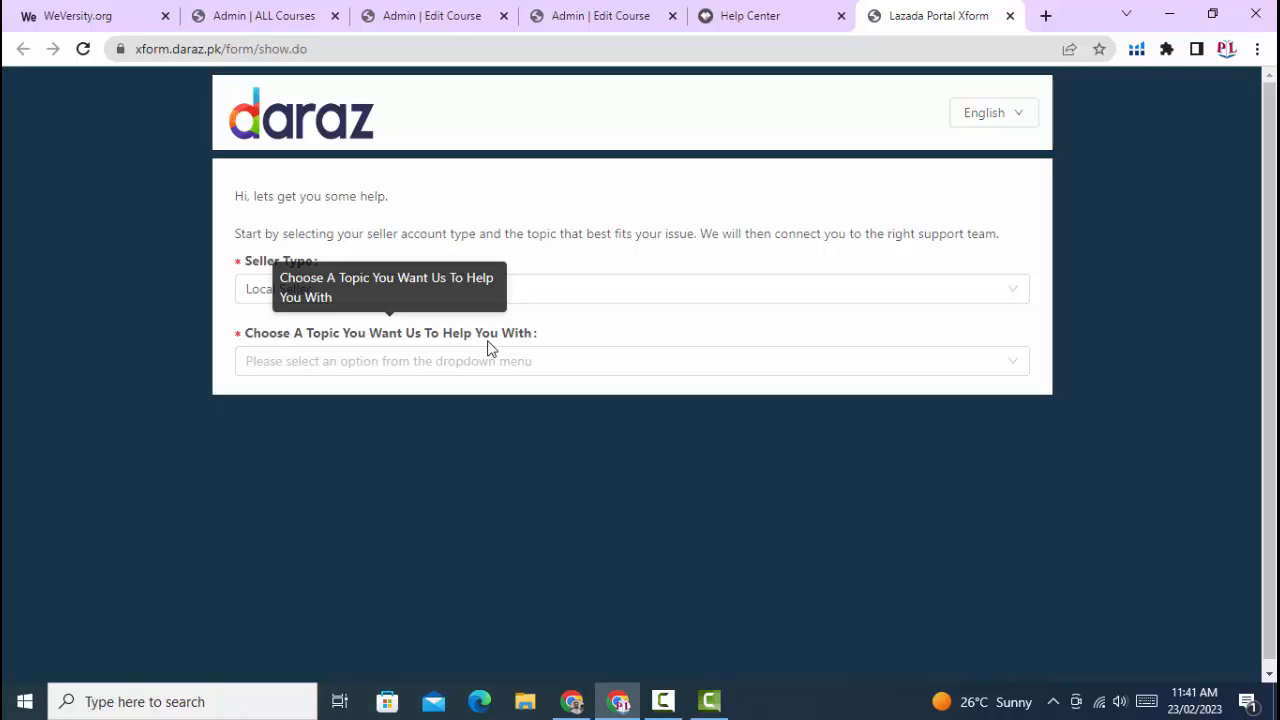
# - Look through the help topics in the claims form and choose Returns
pyautogui.click(390, 372)
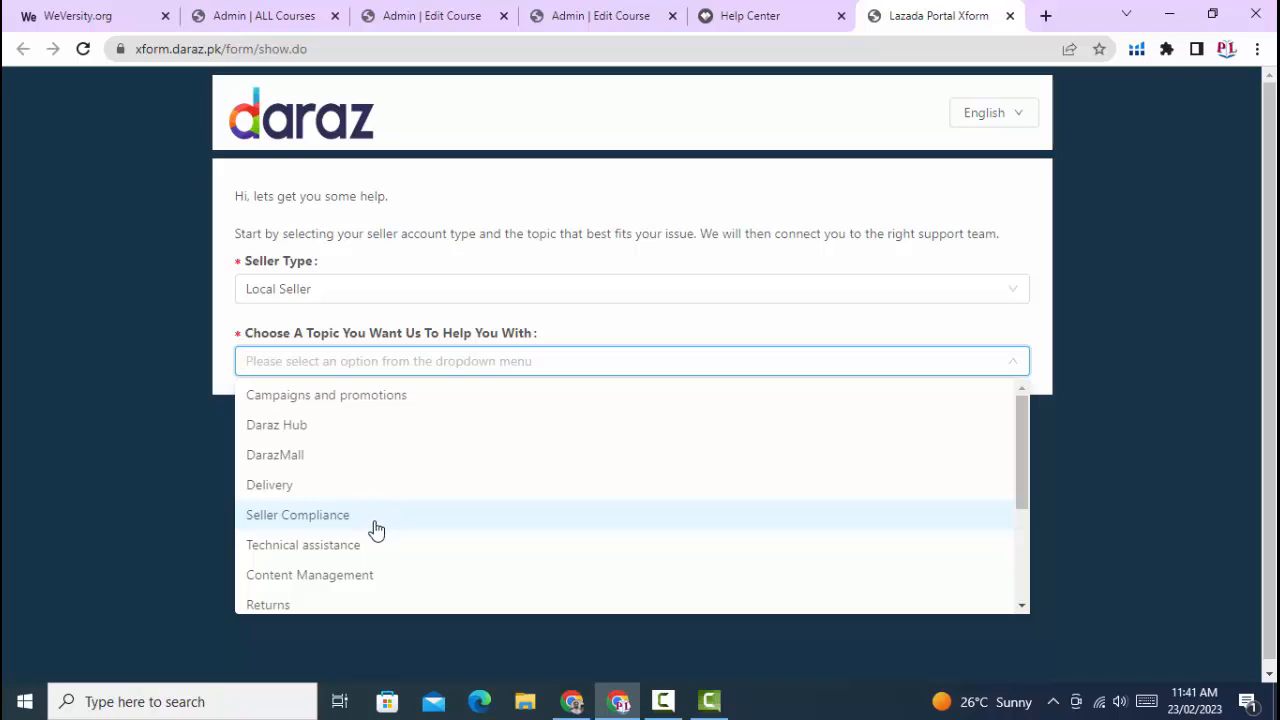
pyautogui.scroll(-1, 375, 530)
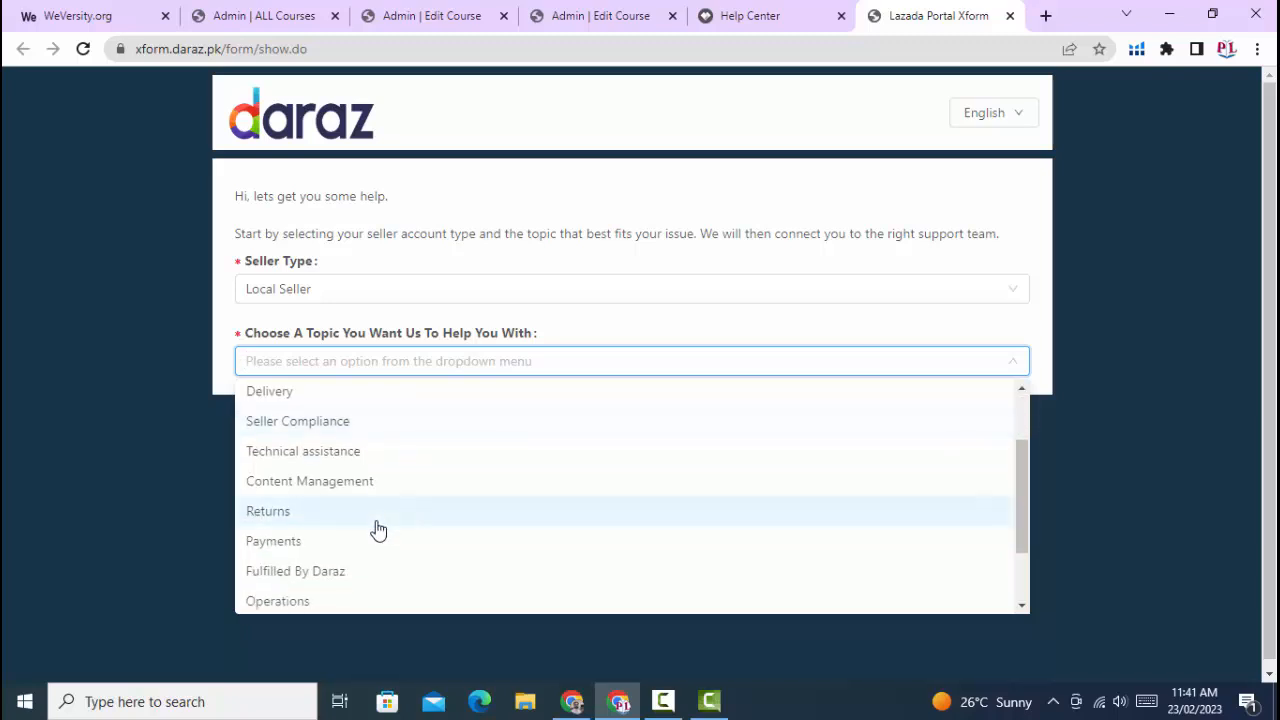
pyautogui.scroll(-1, 378, 530)
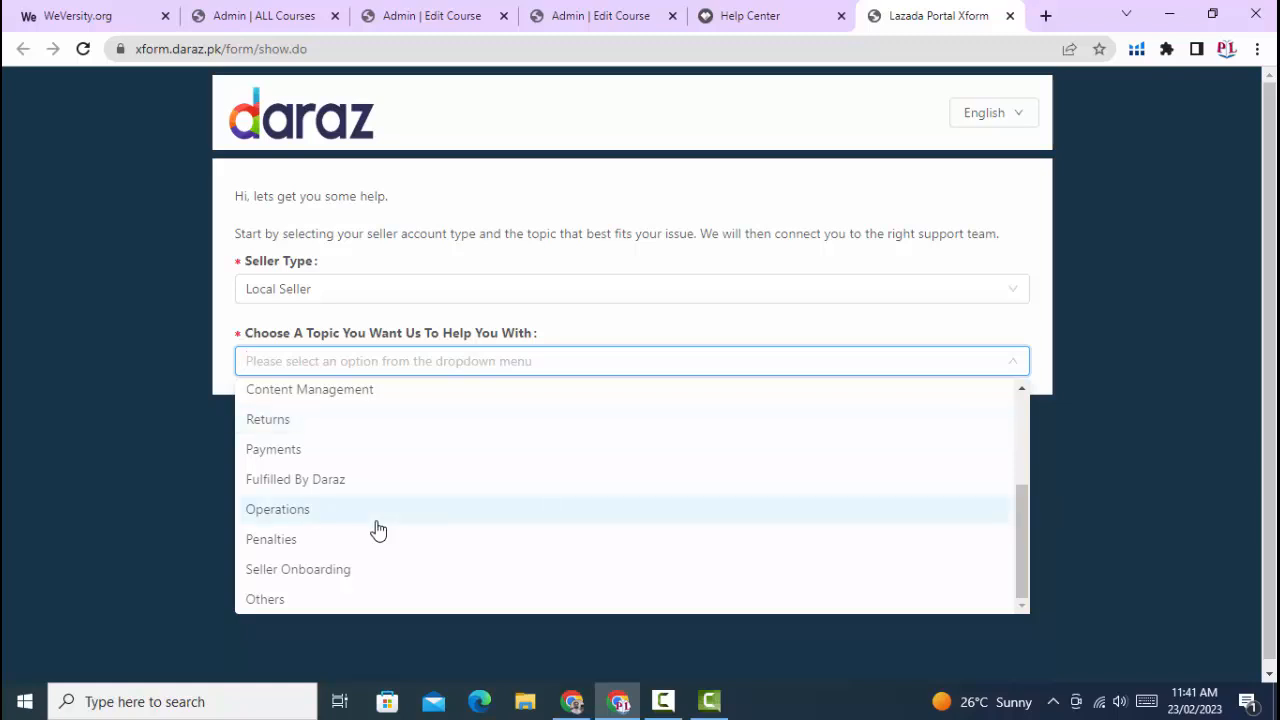
pyautogui.click(287, 425)
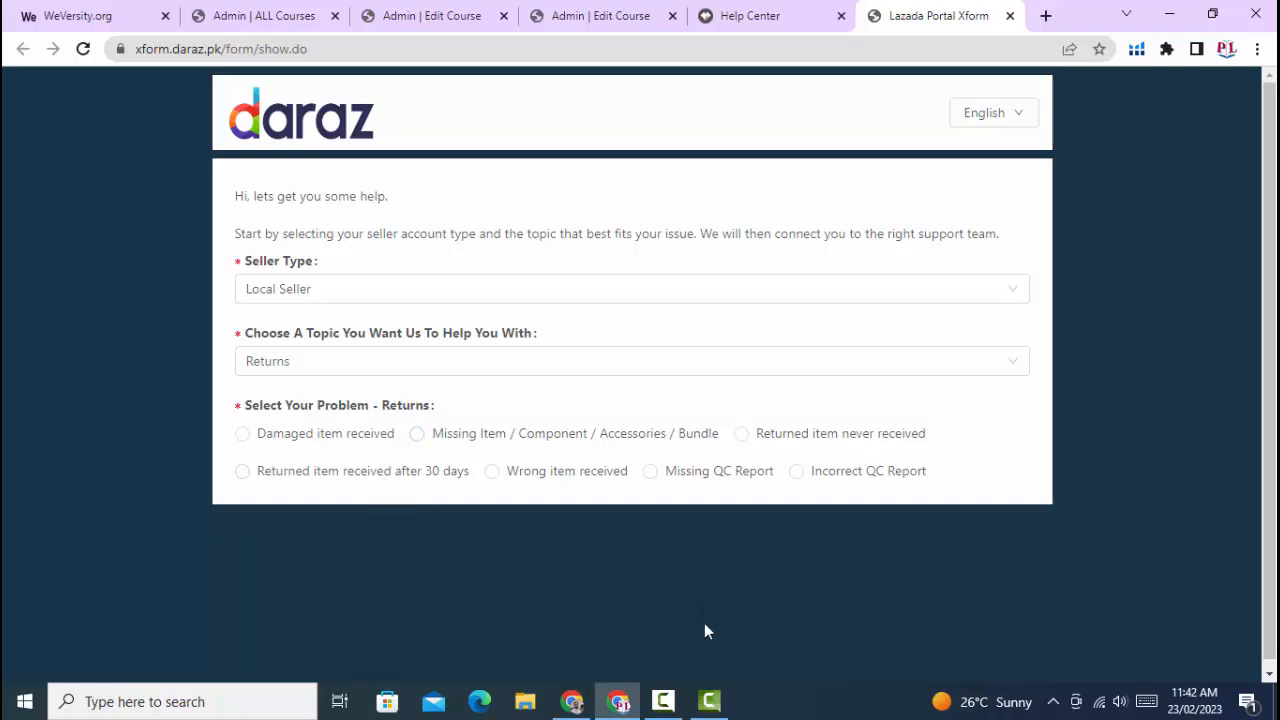
pyautogui.click(678, 701)
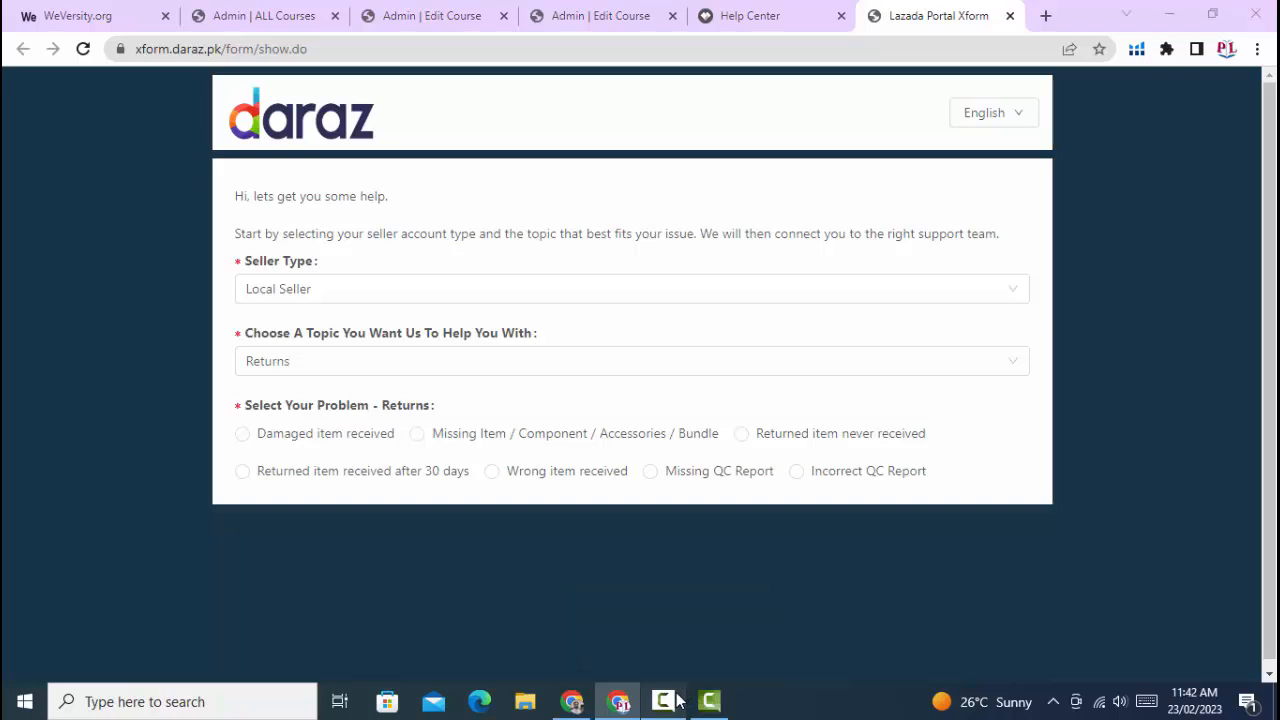
pyautogui.click(1197, 622)
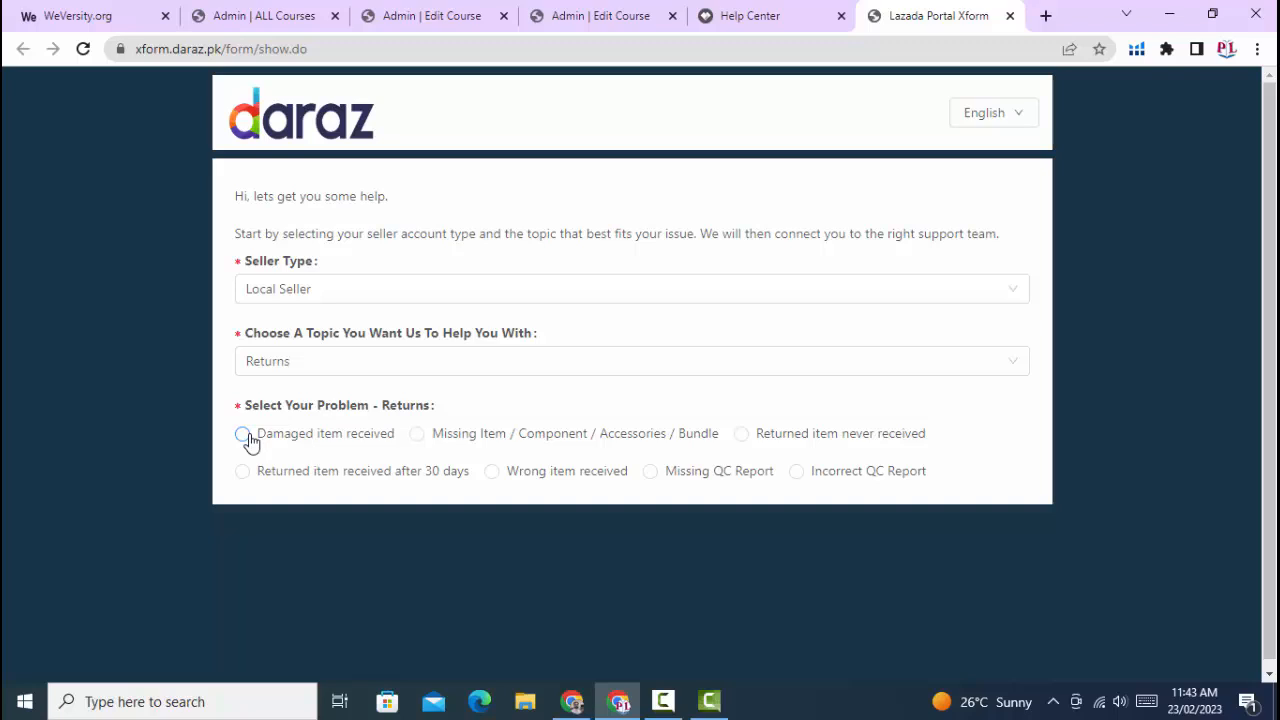
# - Select "Damaged item received" as the returns problem in the claims form
pyautogui.click(244, 435)
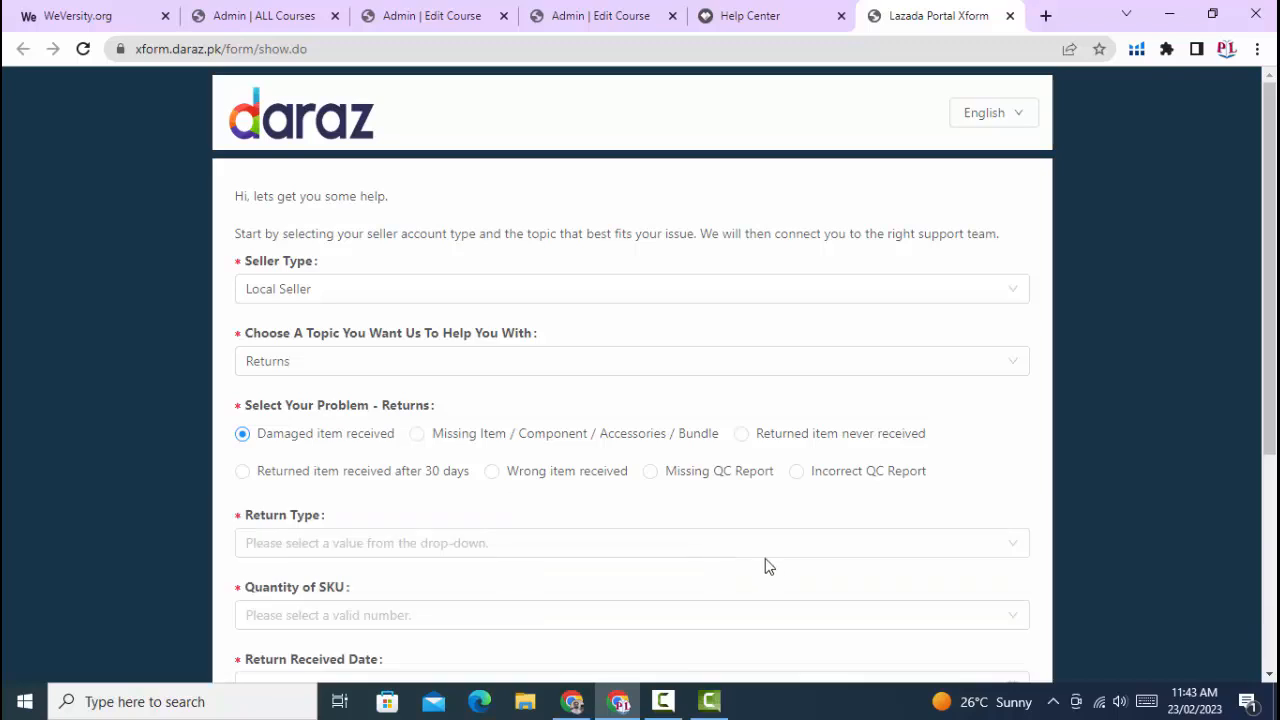
pyautogui.click(709, 701)
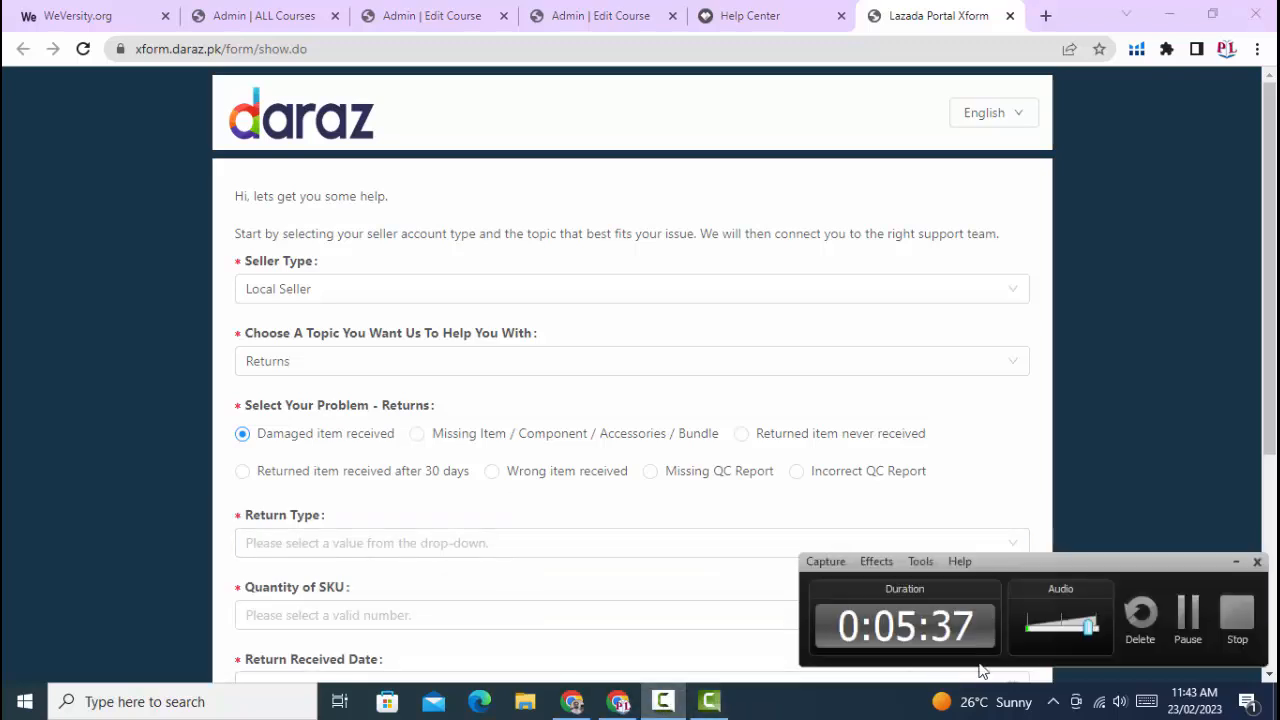
pyautogui.click(1186, 605)
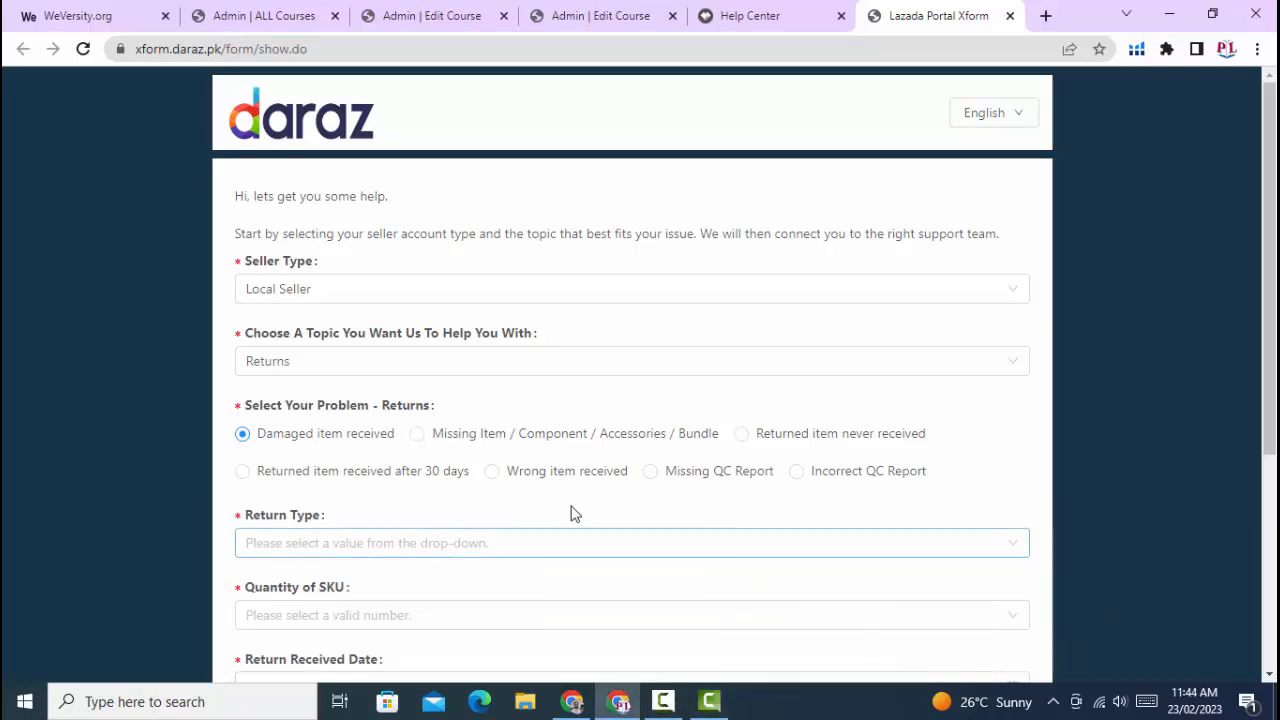
# - Review the damaged-item claim fields and set the return type to Customer Return
pyautogui.scroll(-2, 523, 489)
pyautogui.scroll(-2, 522, 490)
pyautogui.click(523, 489)
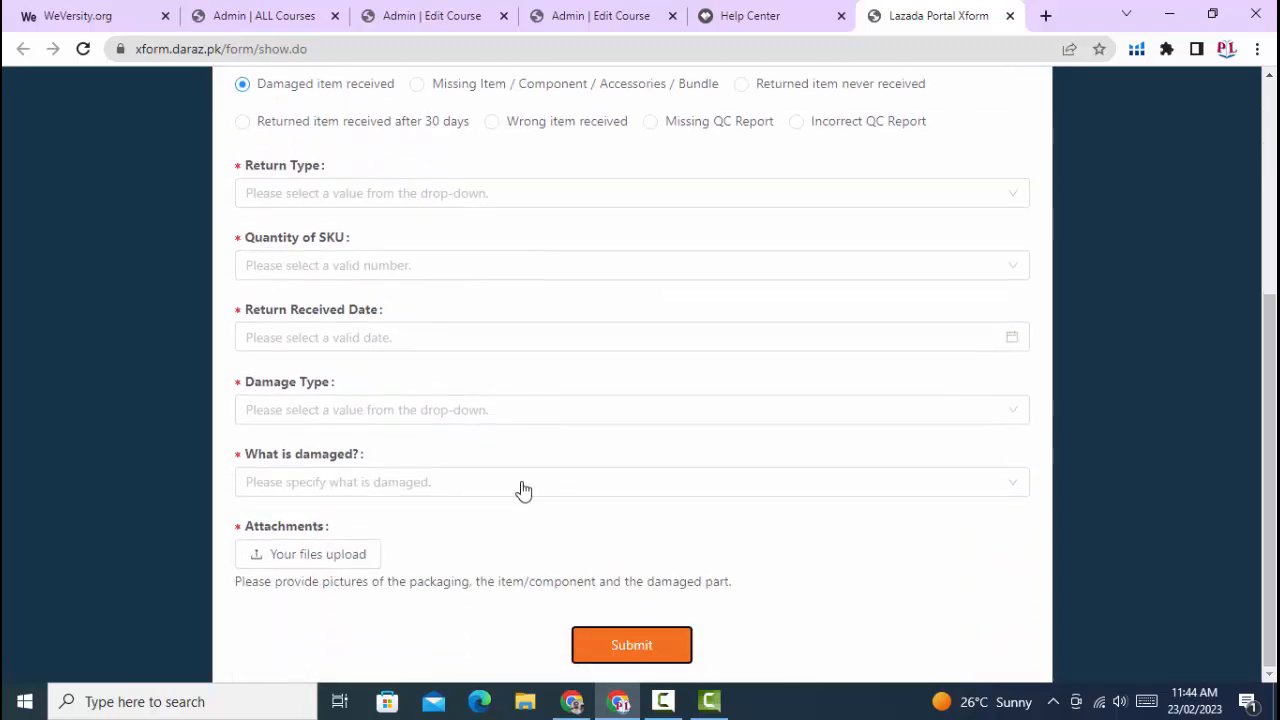
pyautogui.scroll(2, 523, 489)
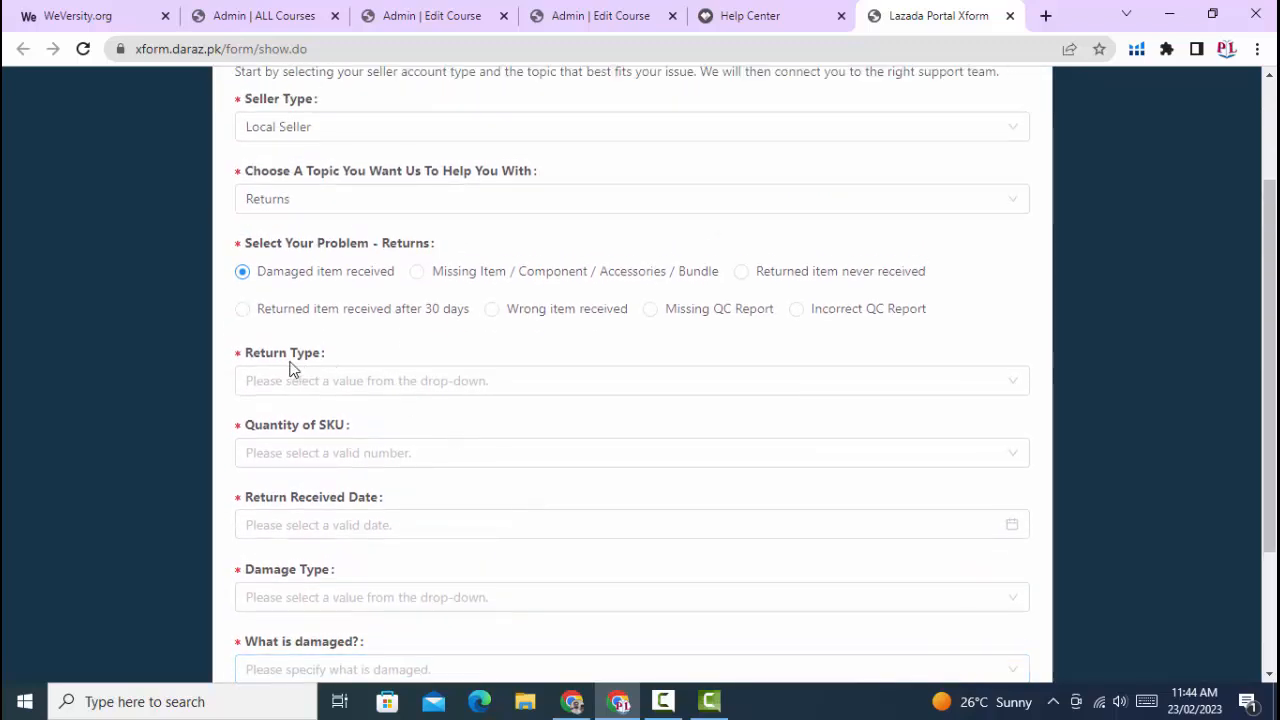
pyautogui.click(516, 384)
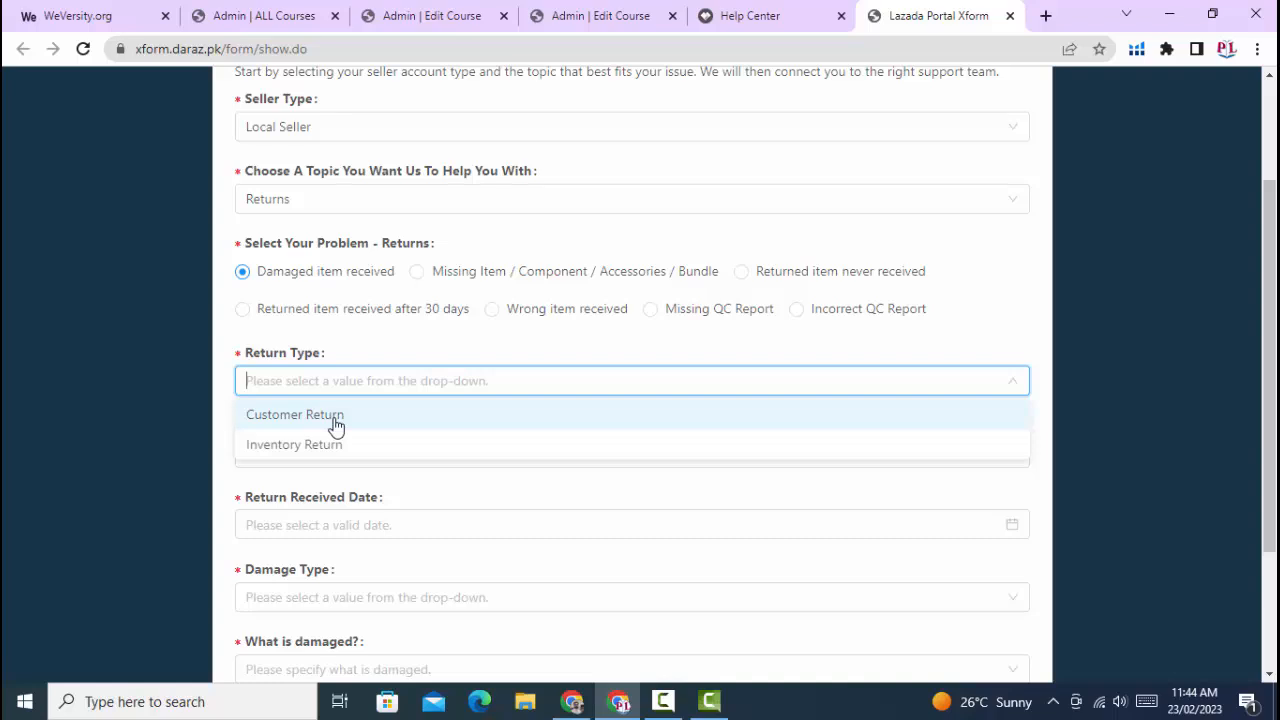
pyautogui.click(335, 425)
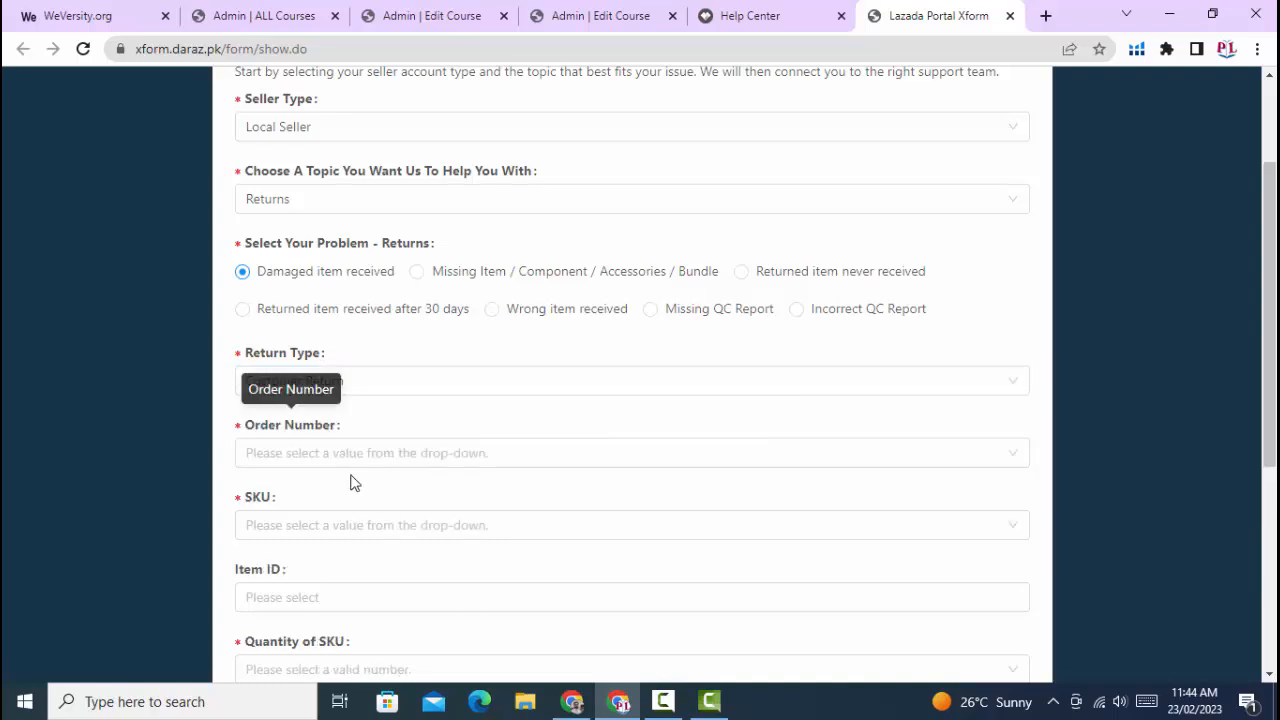
# - Browse the available order numbers for the claim and choose the first one listed below Others
pyautogui.scroll(-4, 357, 491)
pyautogui.scroll(4, 357, 491)
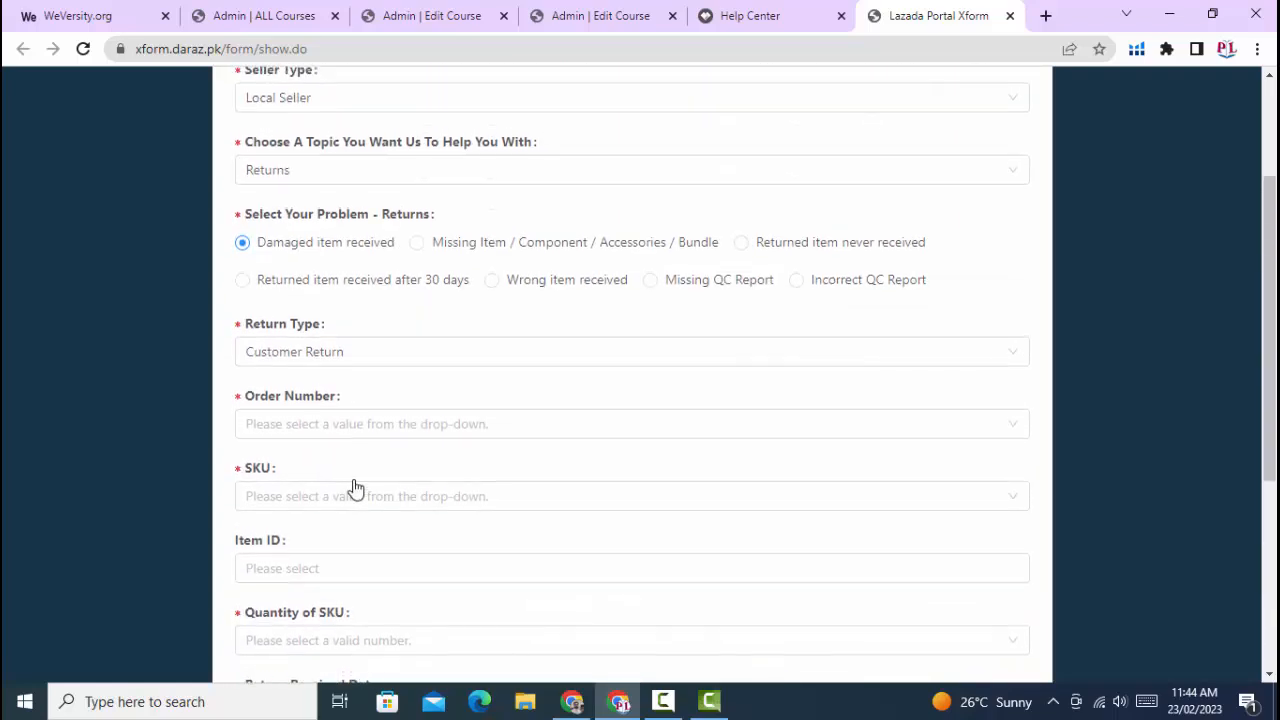
pyautogui.click(300, 430)
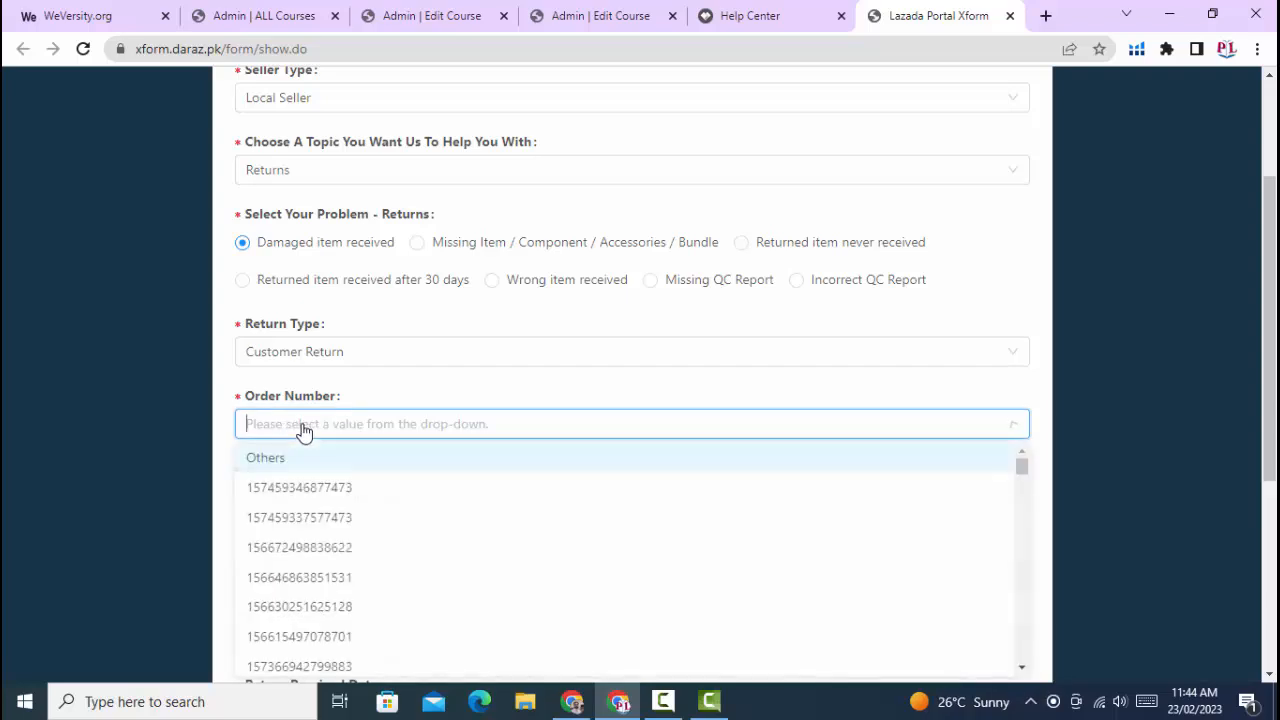
pyautogui.scroll(-10, 330, 520)
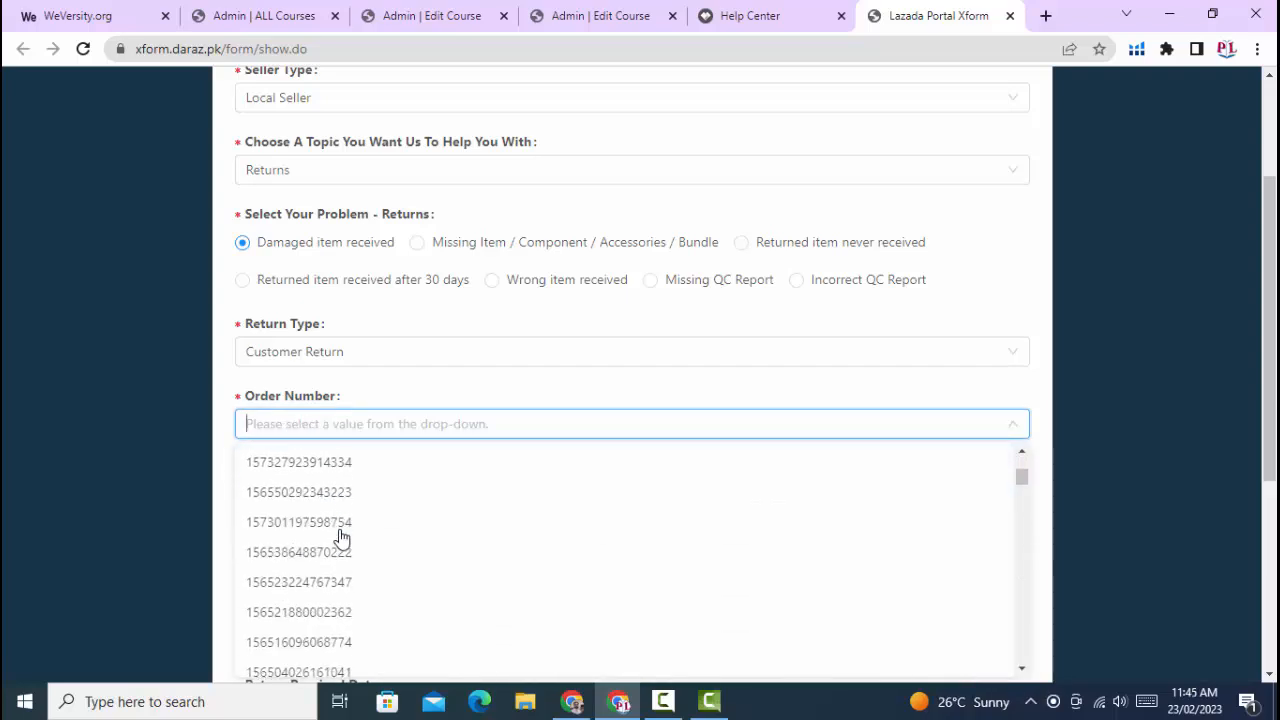
pyautogui.scroll(-10, 340, 540)
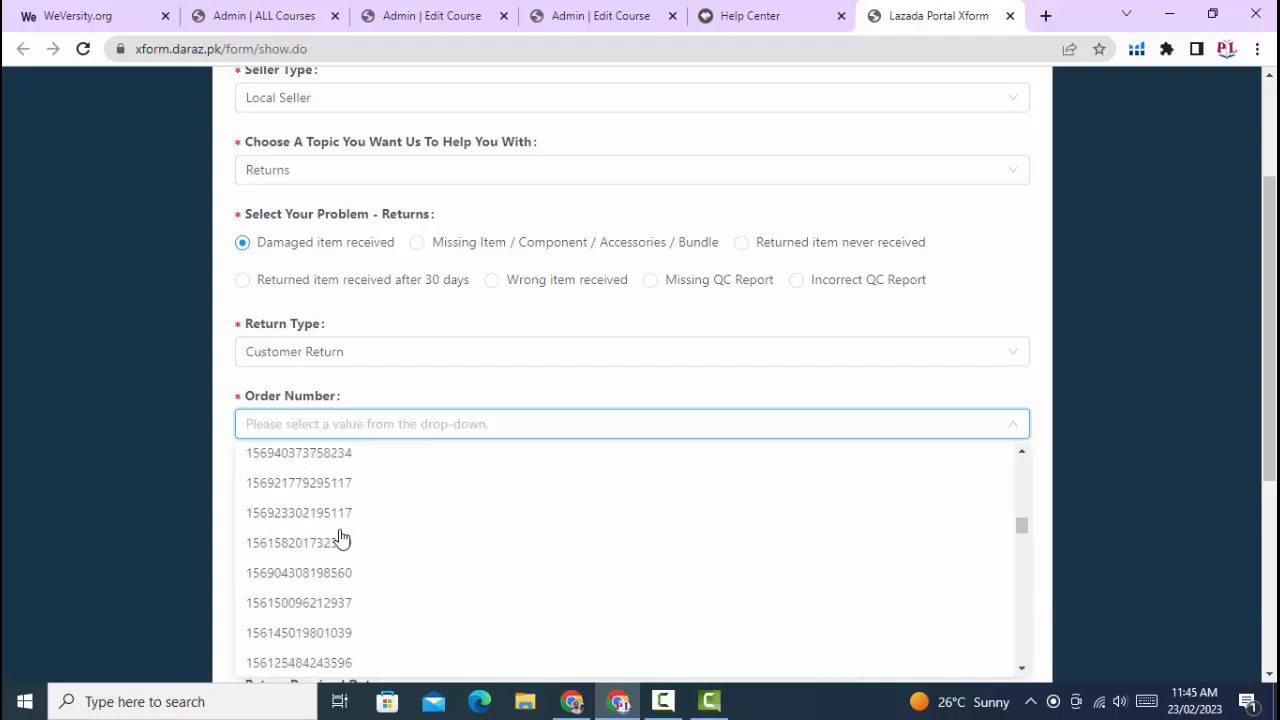
pyautogui.scroll(-10, 340, 538)
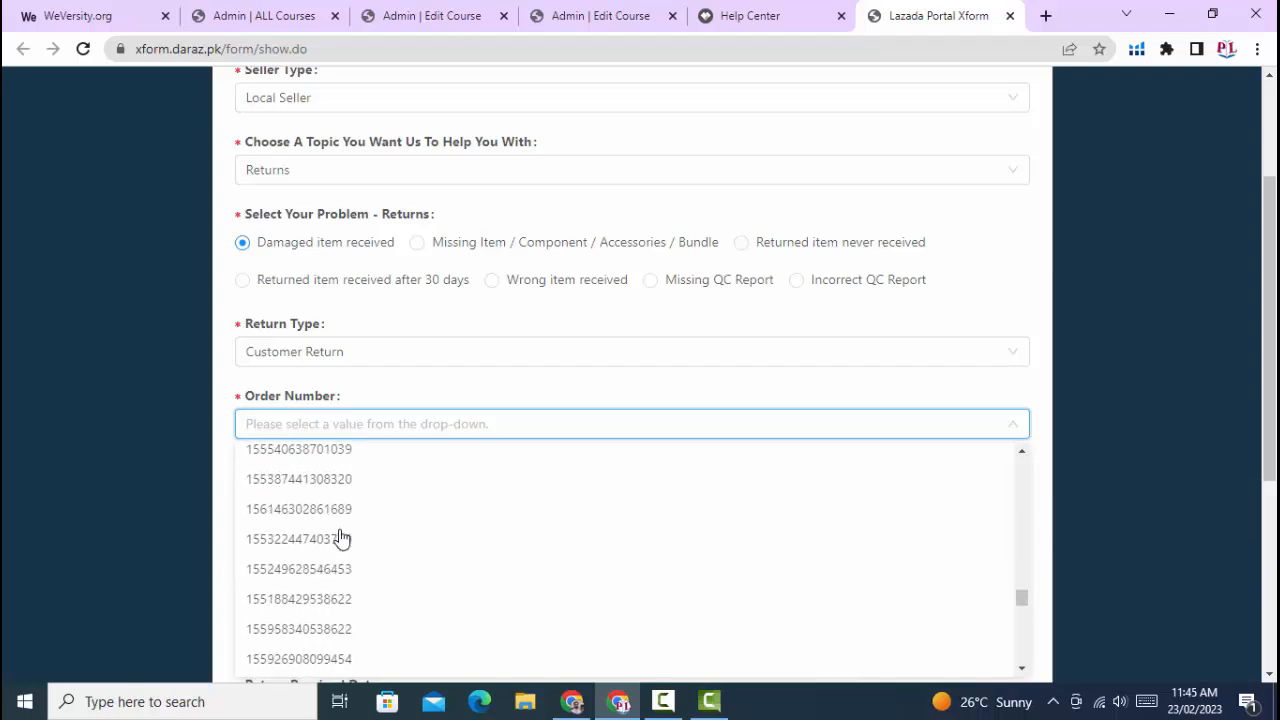
pyautogui.scroll(-2, 340, 538)
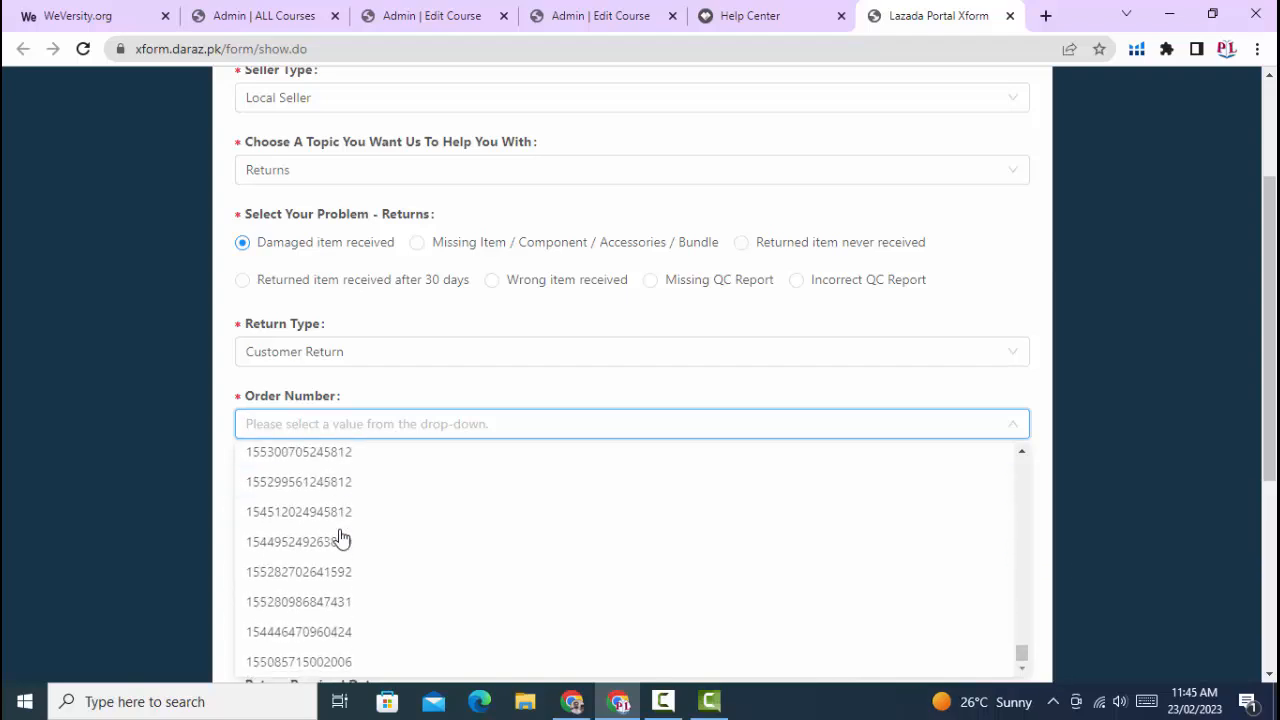
pyautogui.scroll(10, 340, 538)
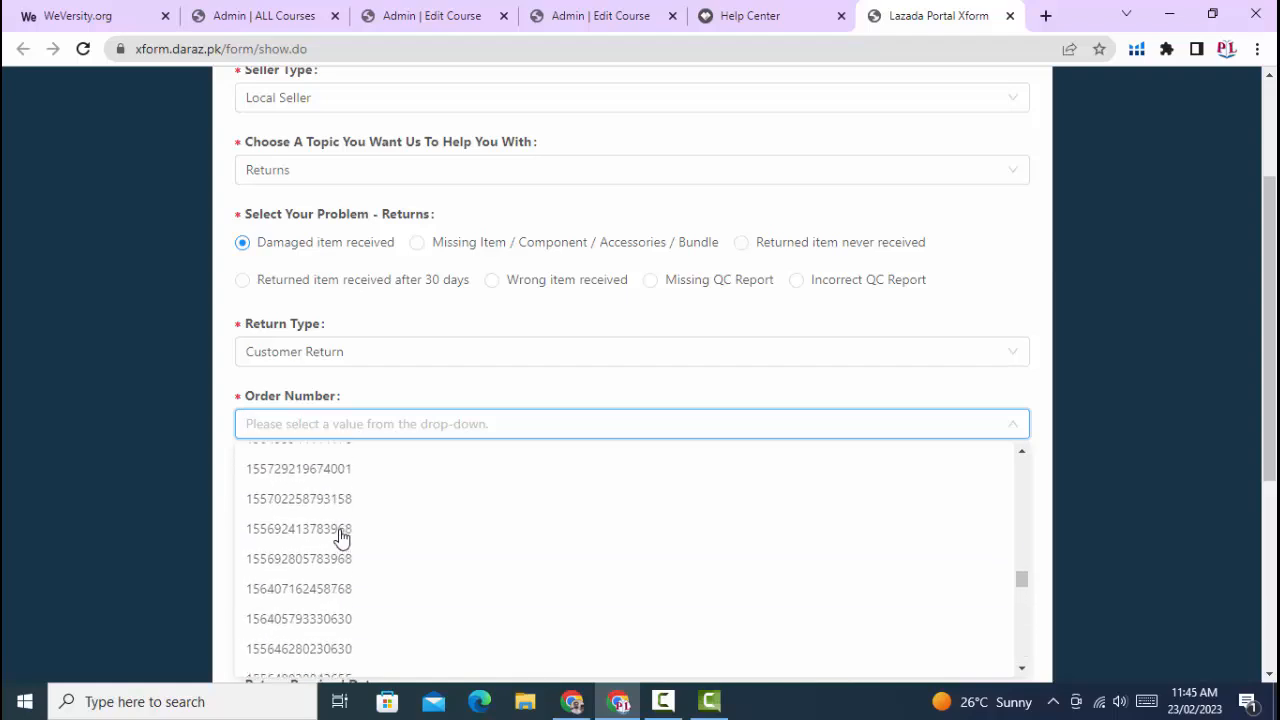
pyautogui.scroll(10, 340, 538)
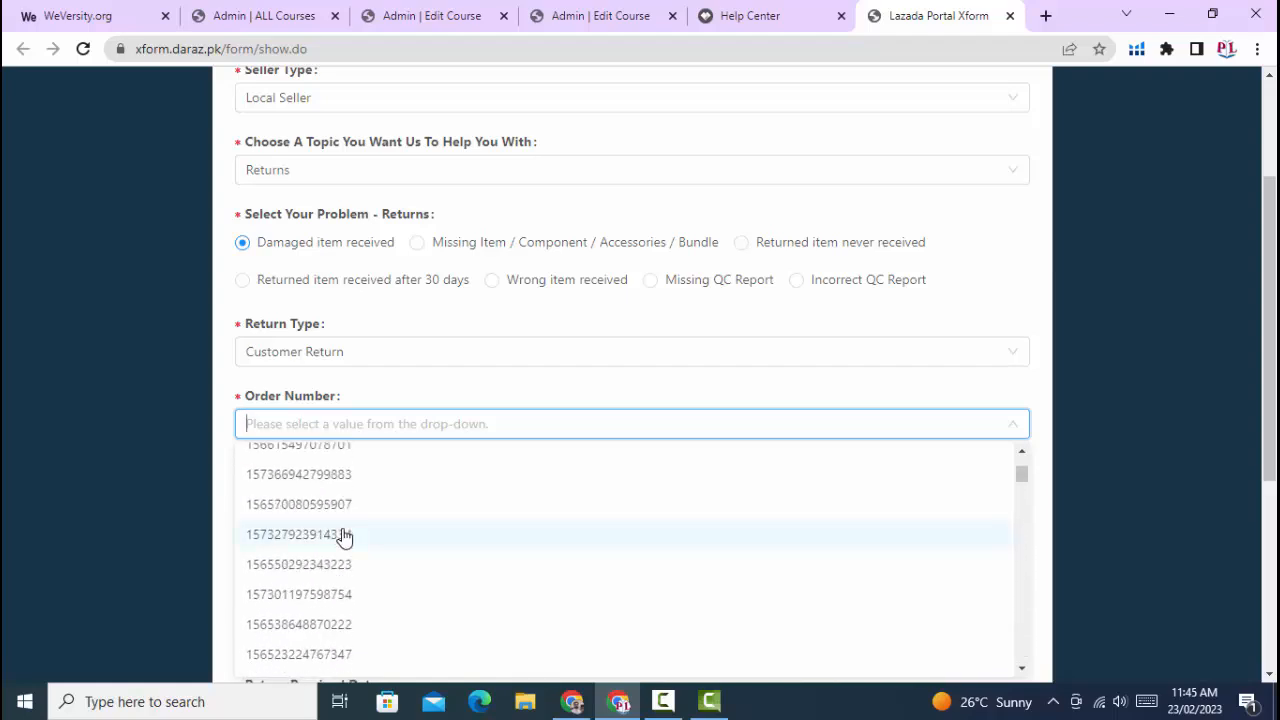
pyautogui.scroll(5, 343, 537)
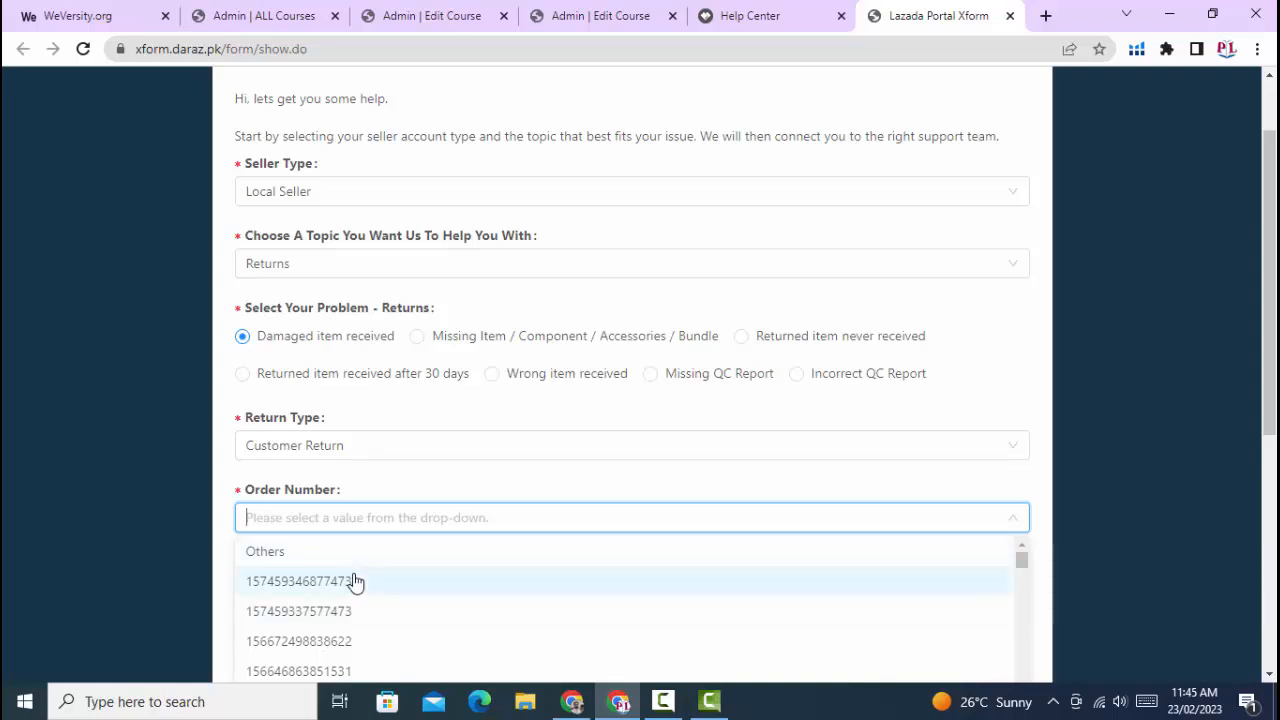
pyautogui.click(355, 581)
pyautogui.scroll(-2, 352, 555)
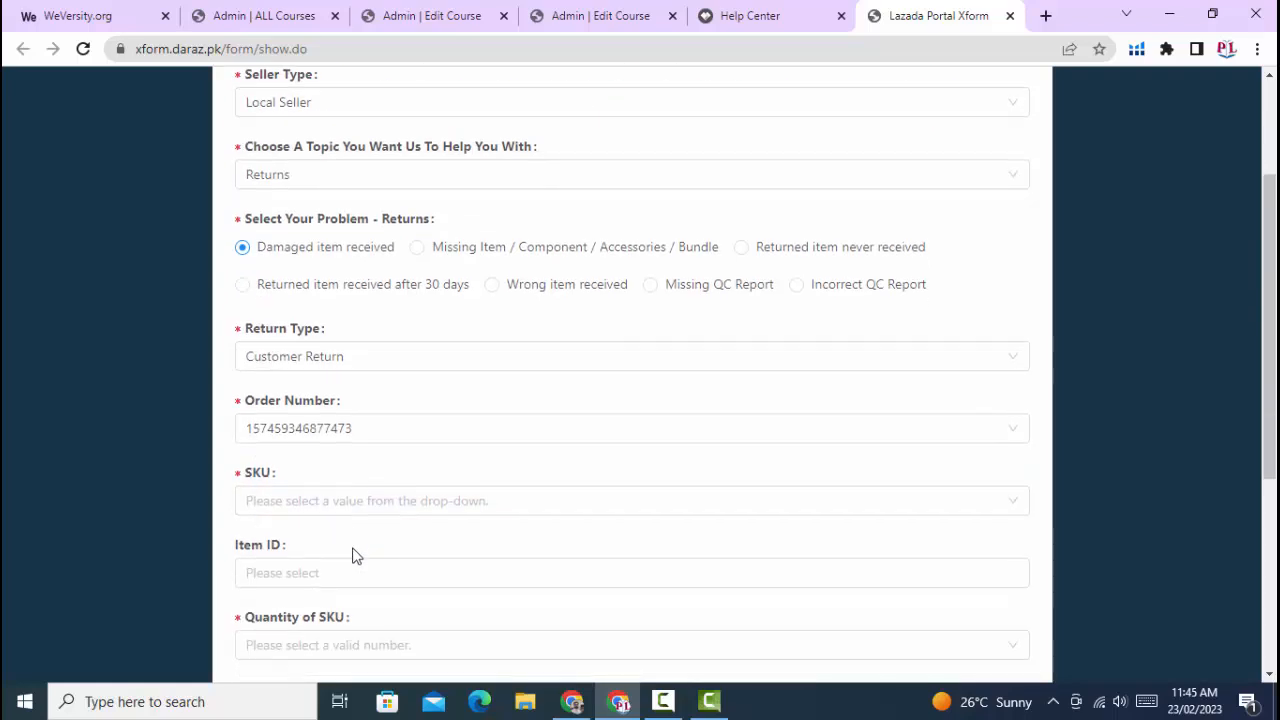
pyautogui.click(300, 404)
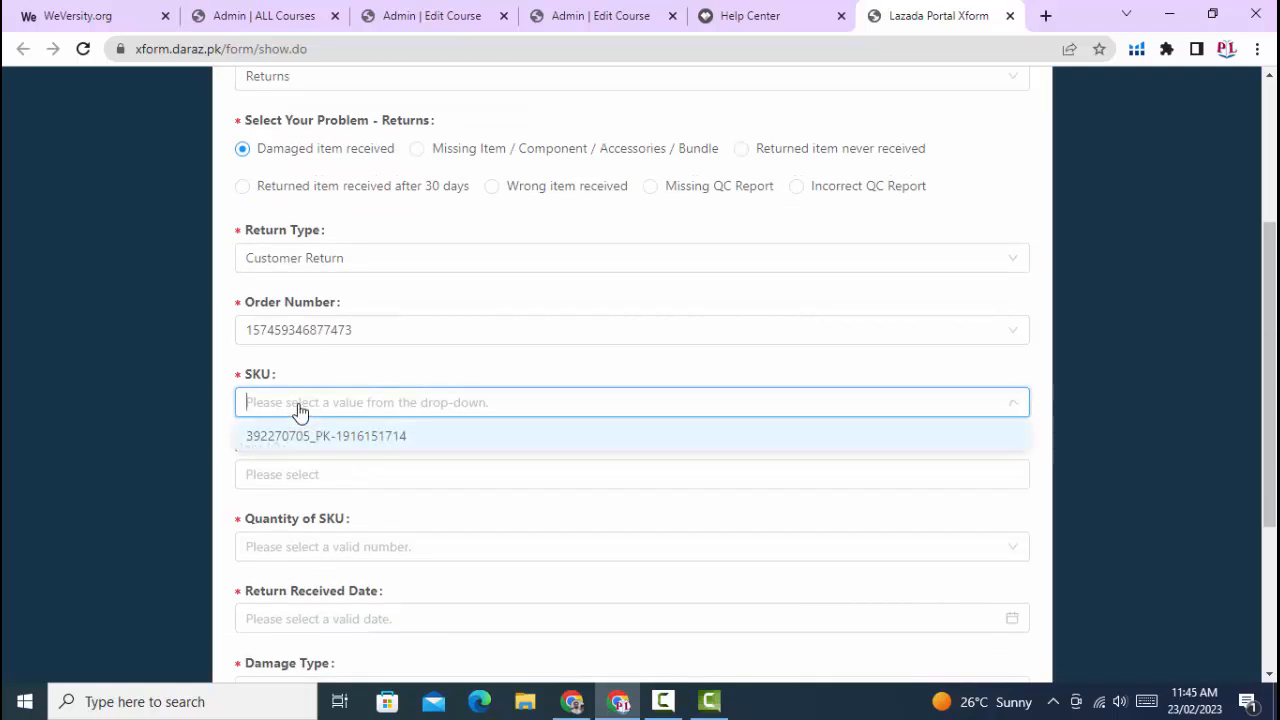
pyautogui.click(374, 441)
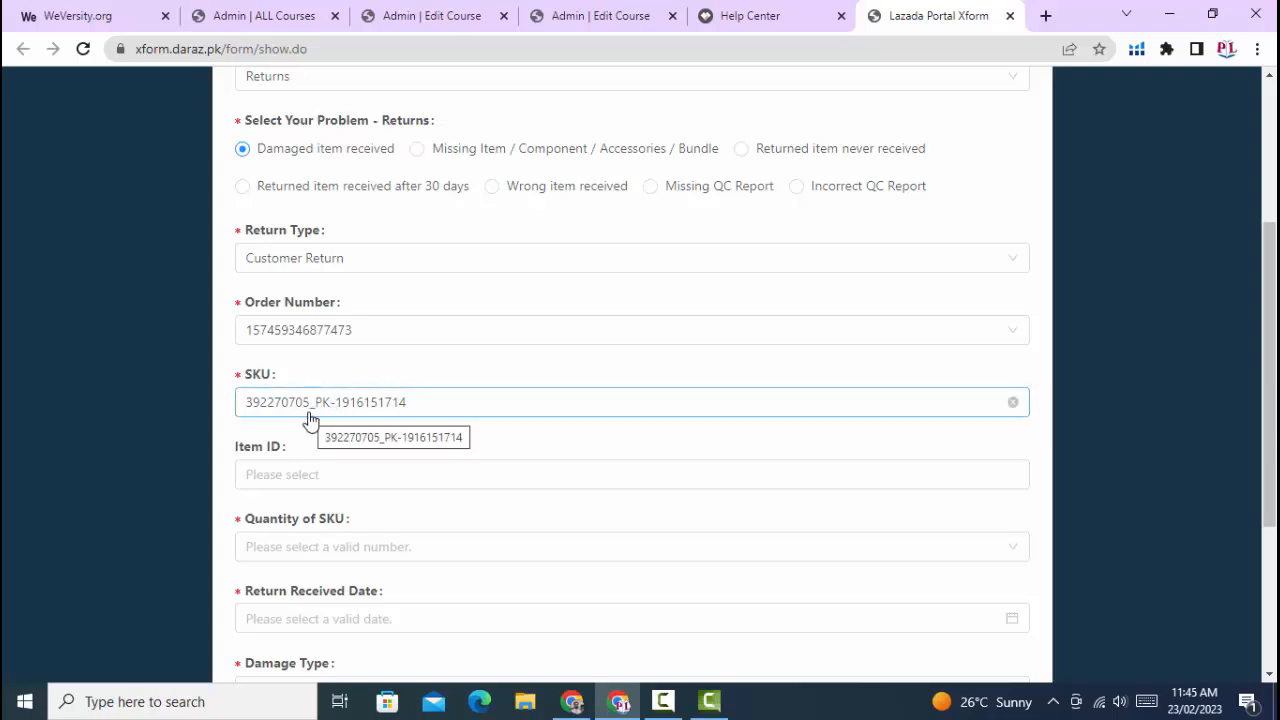
pyautogui.scroll(-1, 310, 418)
pyautogui.click(288, 381)
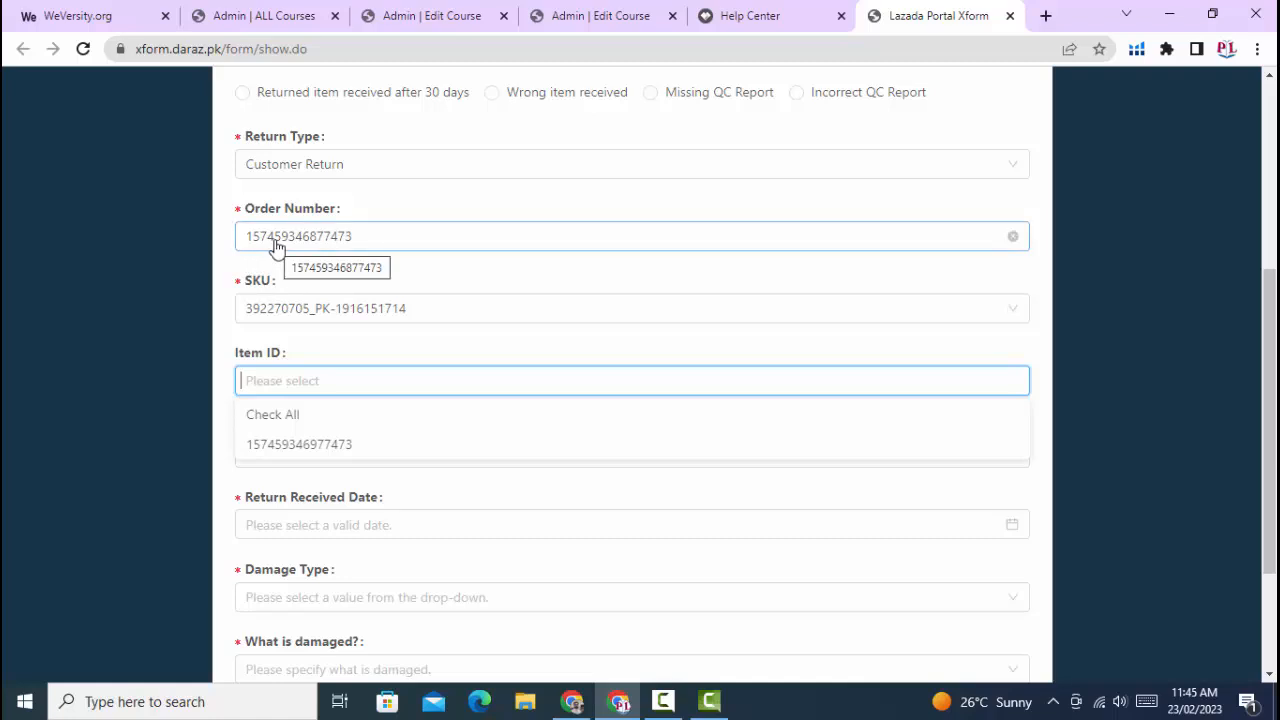
pyautogui.click(334, 443)
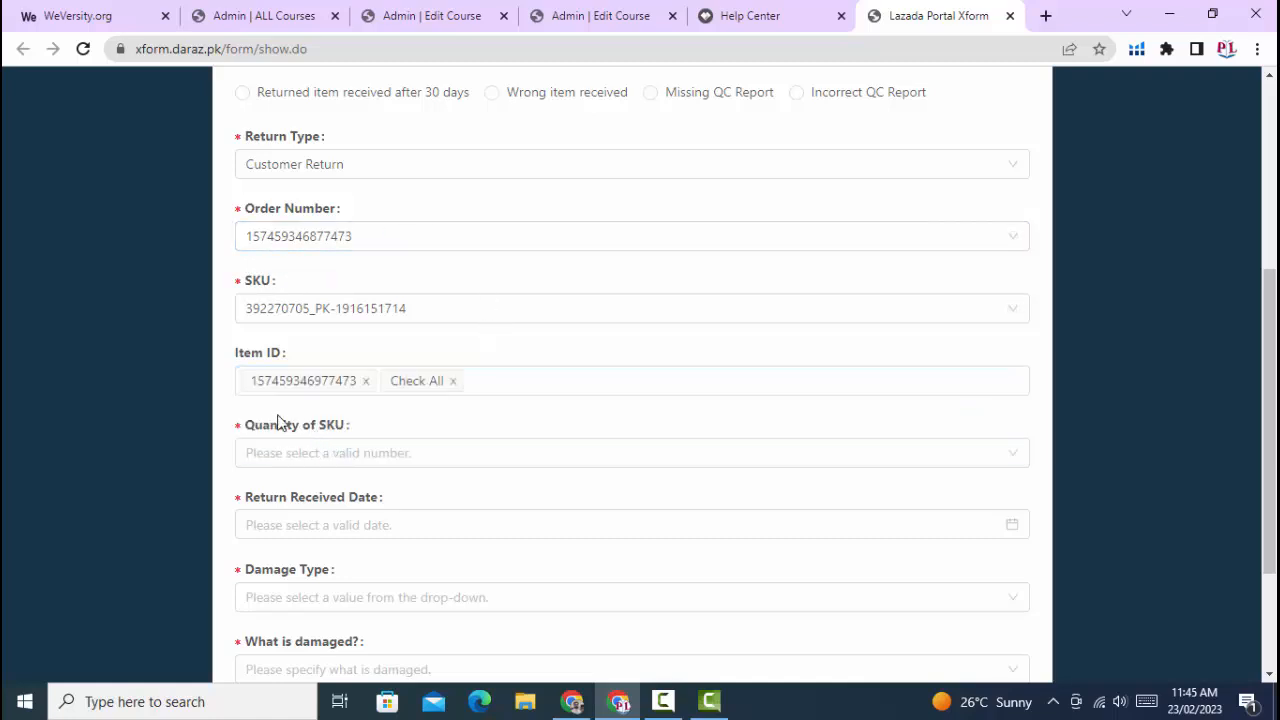
# - Set the quantity of SKU to 1 and the return received date to 2023-02-21
pyautogui.scroll(-1, 278, 420)
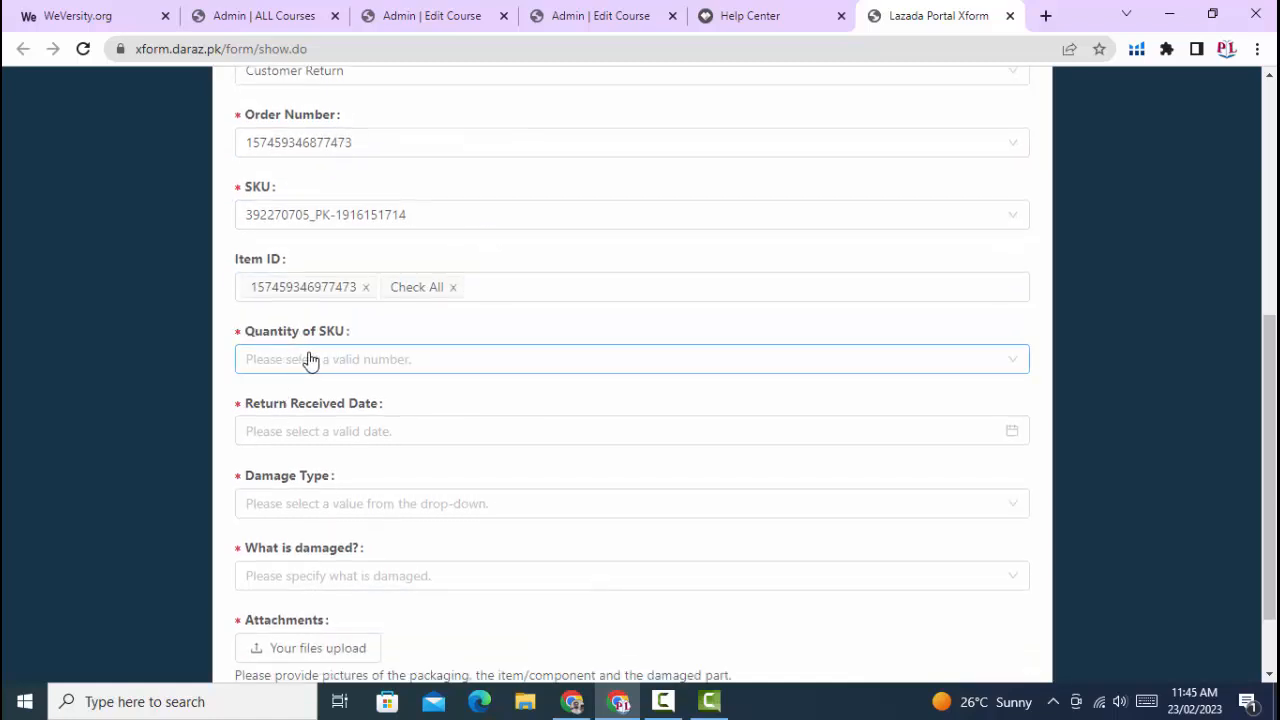
pyautogui.click(322, 362)
pyautogui.click(277, 404)
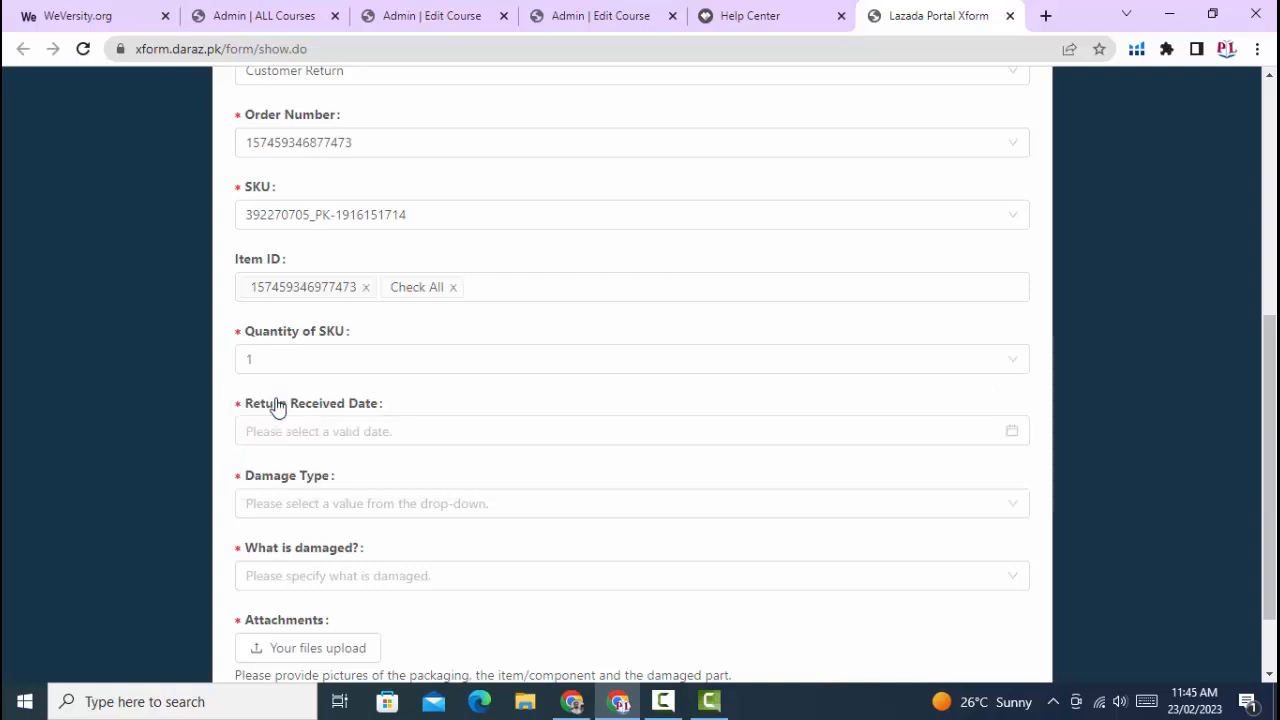
pyautogui.scroll(-1, 370, 350)
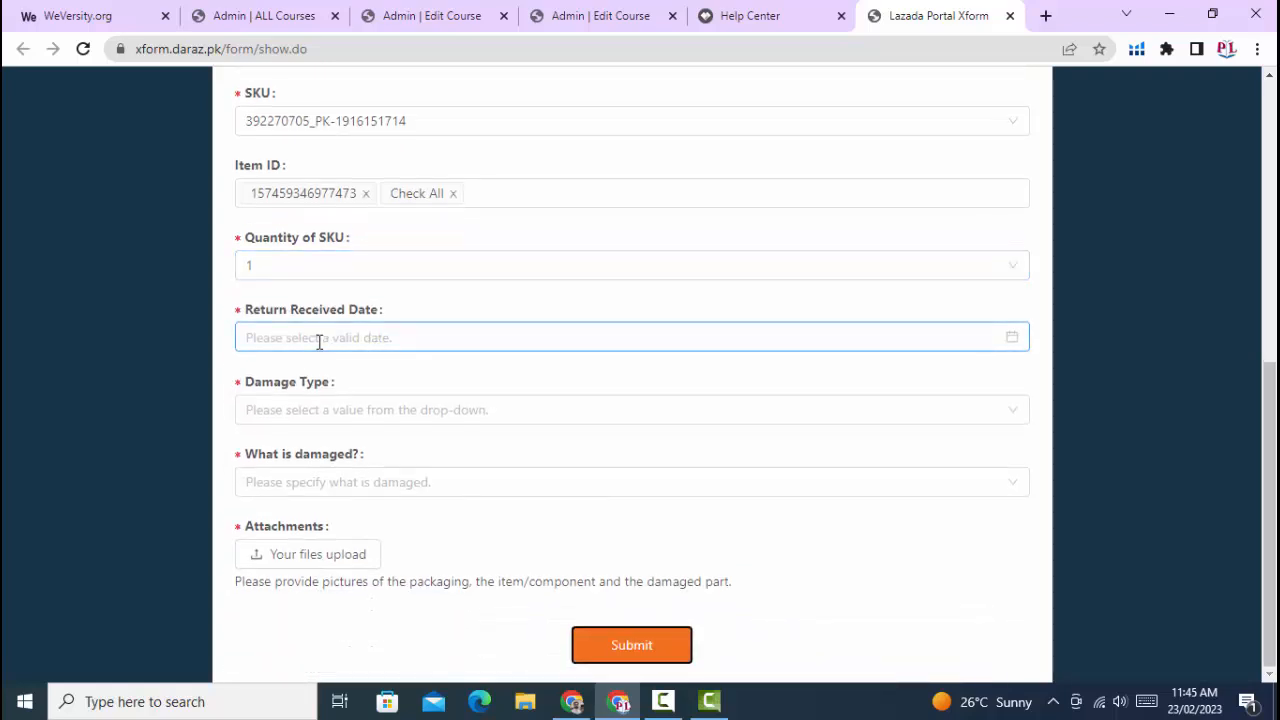
pyautogui.click(319, 342)
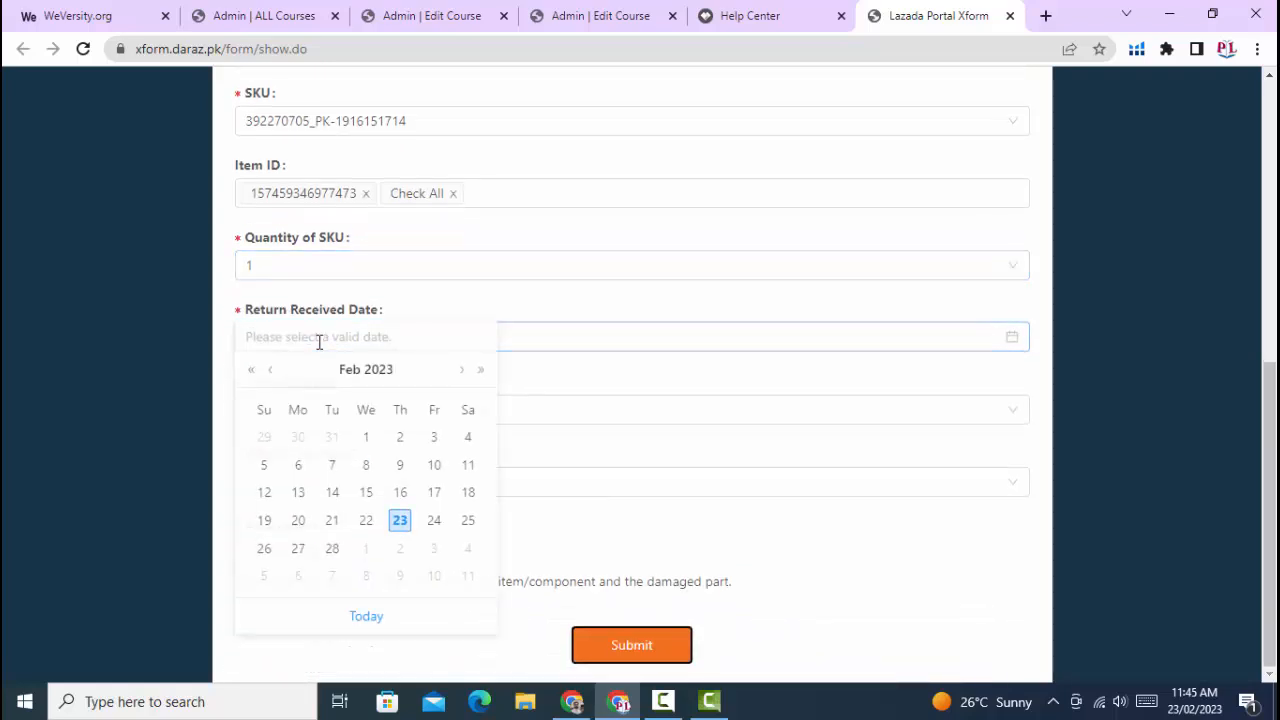
pyautogui.click(331, 524)
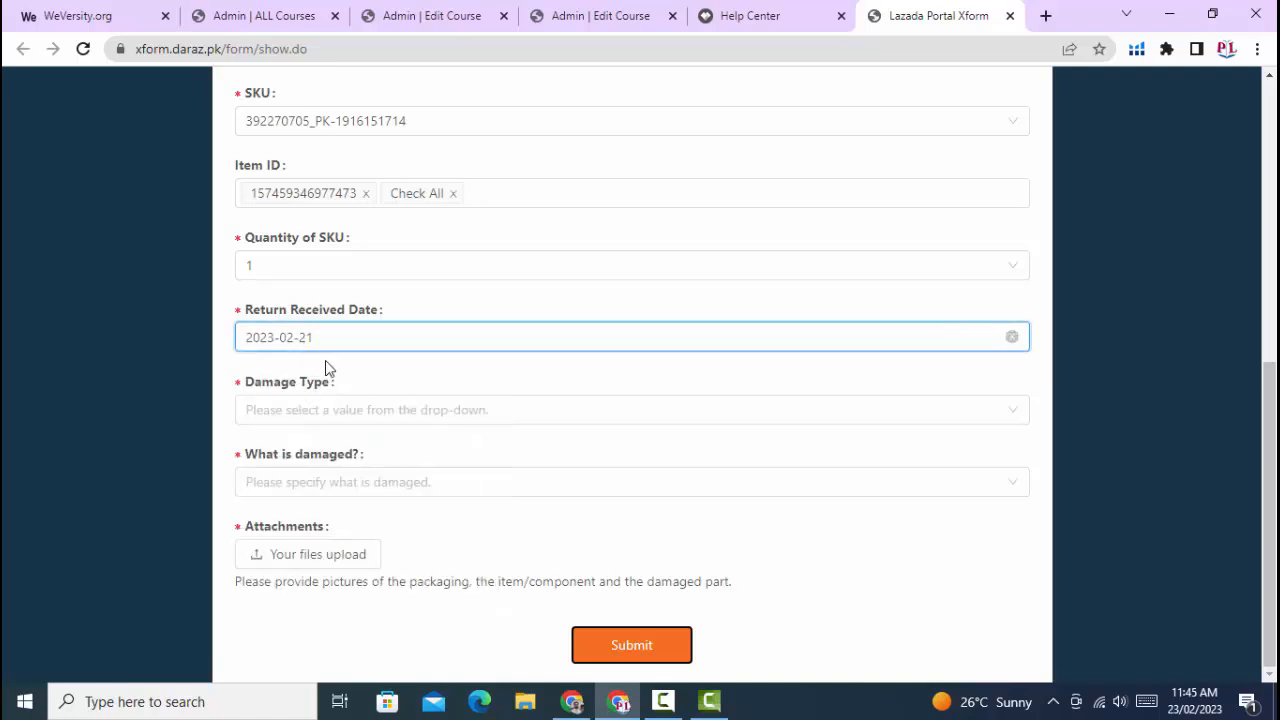
# - Set the damage type to Nonrepairable and specify "Item damaged" as what is damaged
pyautogui.click(331, 413)
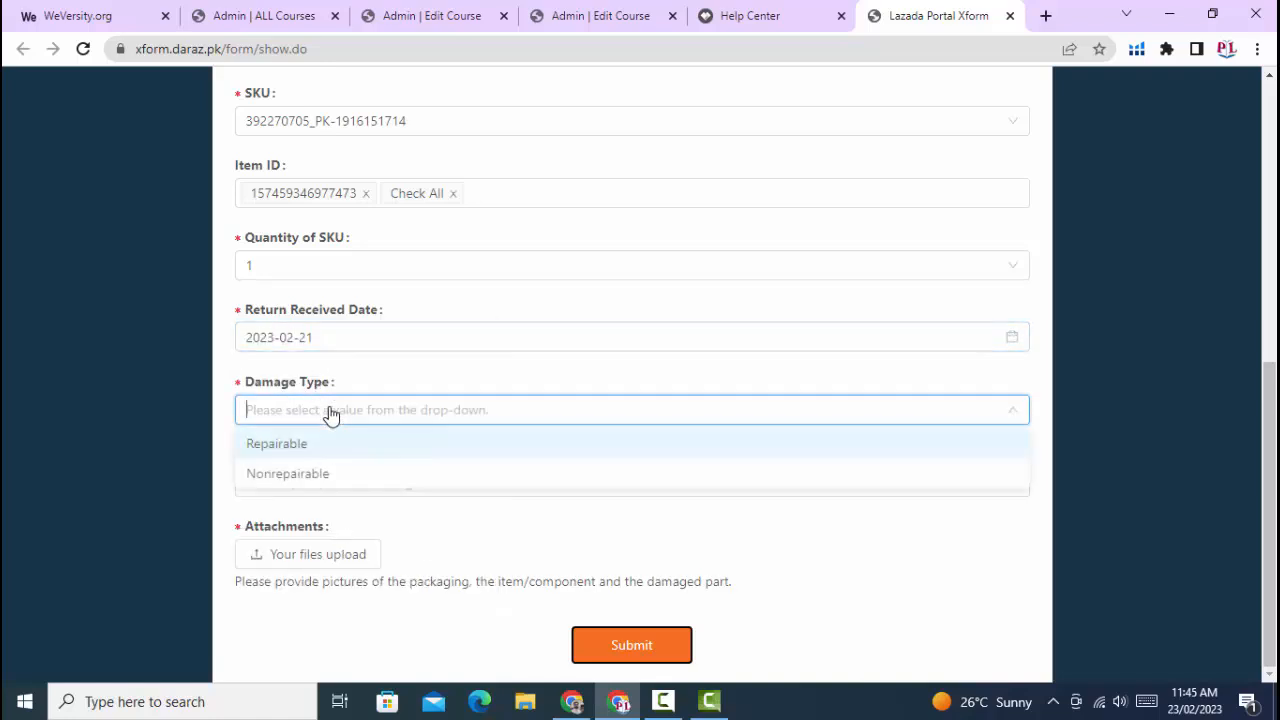
pyautogui.click(300, 474)
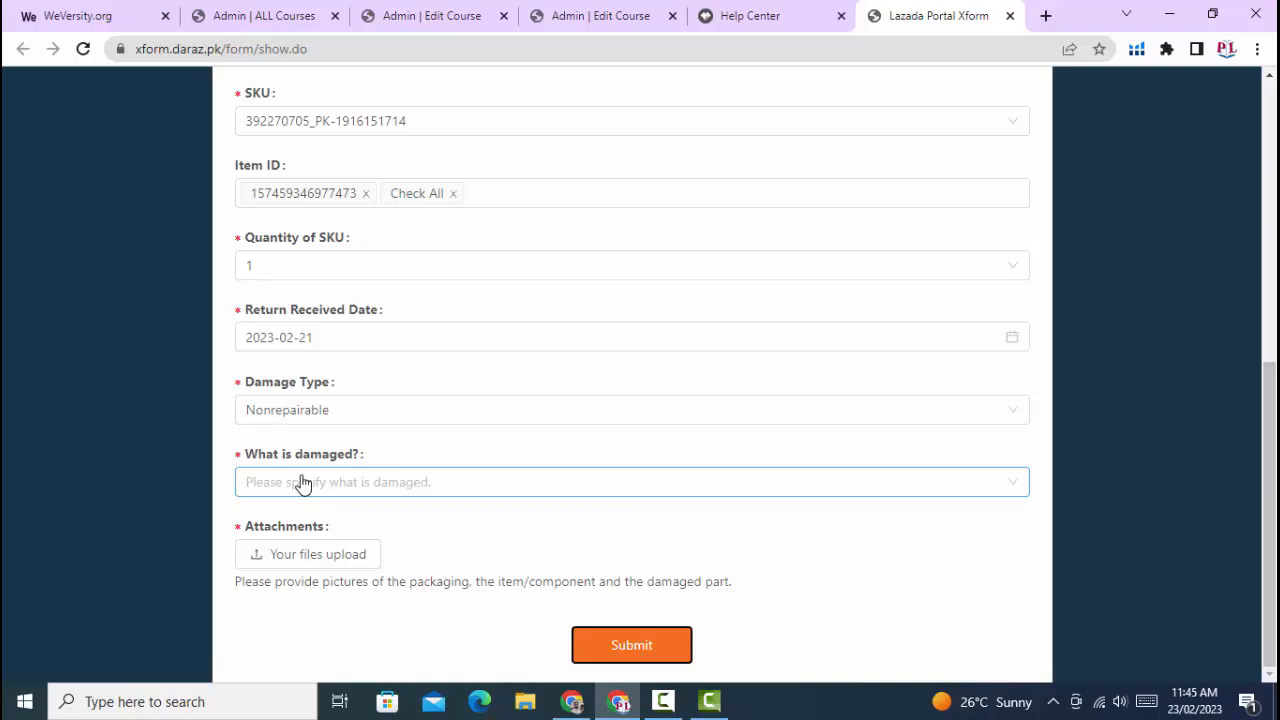
pyautogui.click(322, 486)
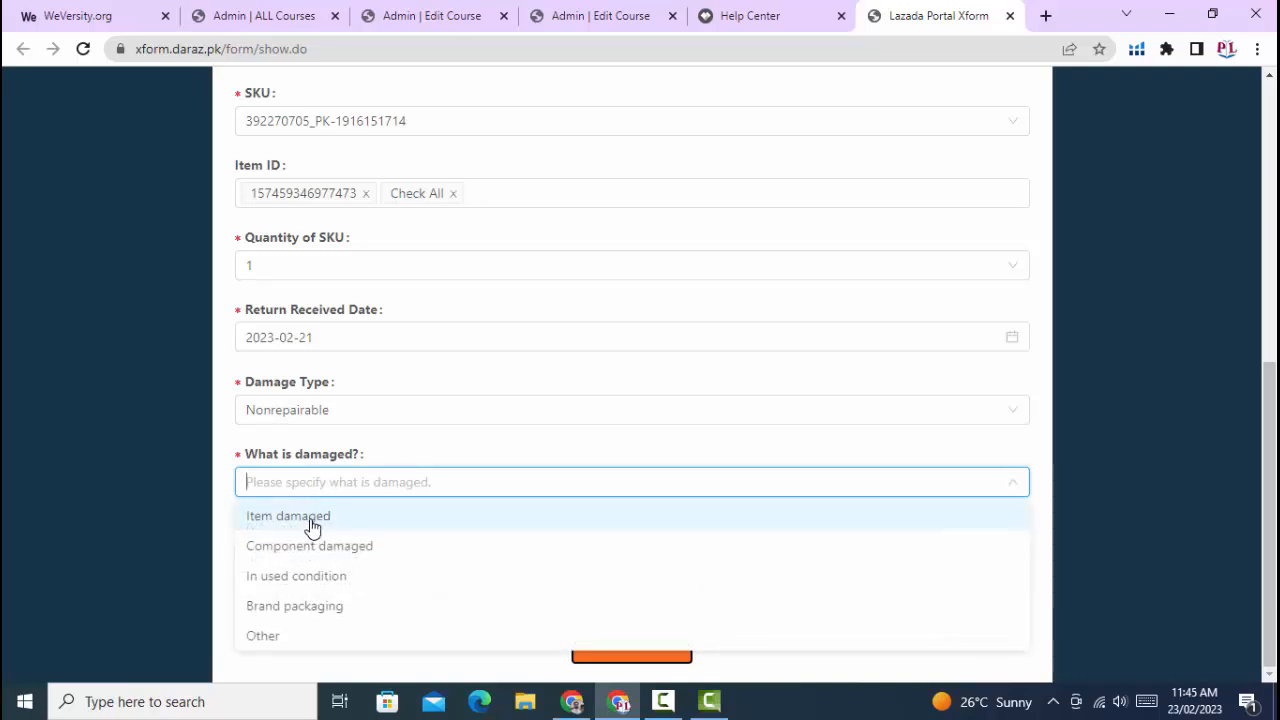
pyautogui.click(311, 524)
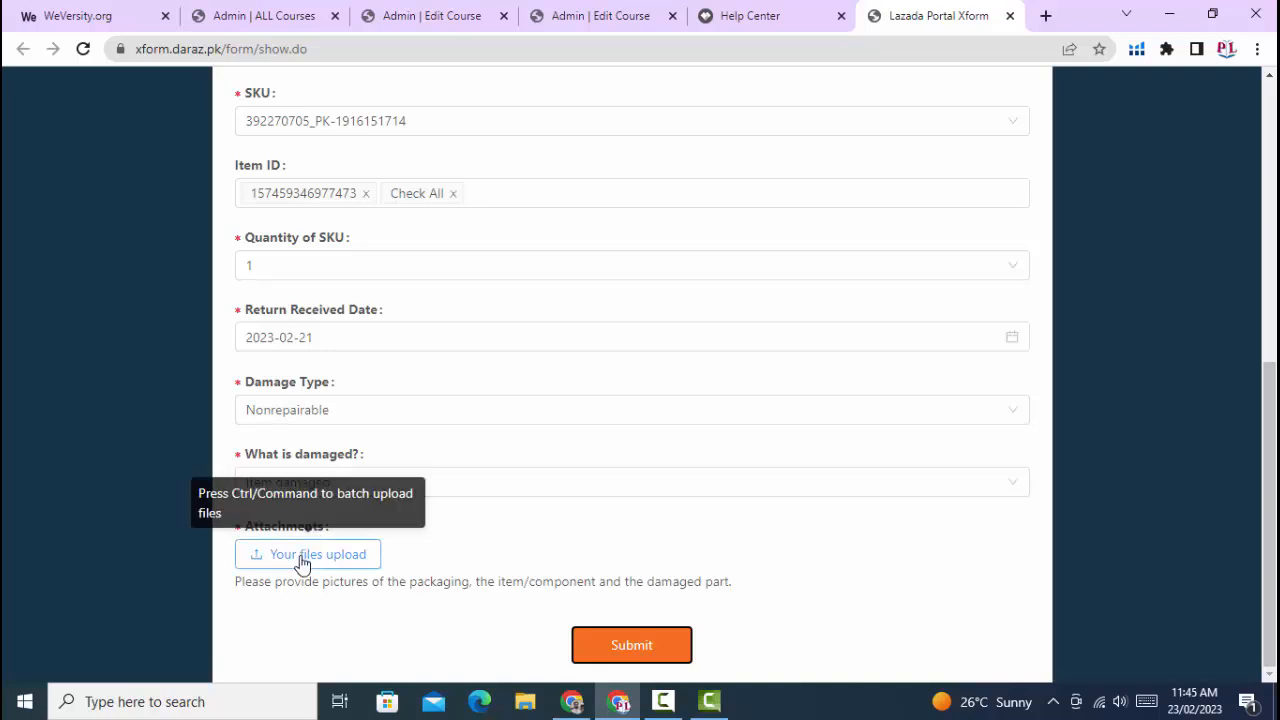
# - Check the attachment upload without choosing a file, and review the completed damaged-item claim fields
pyautogui.click(302, 563)
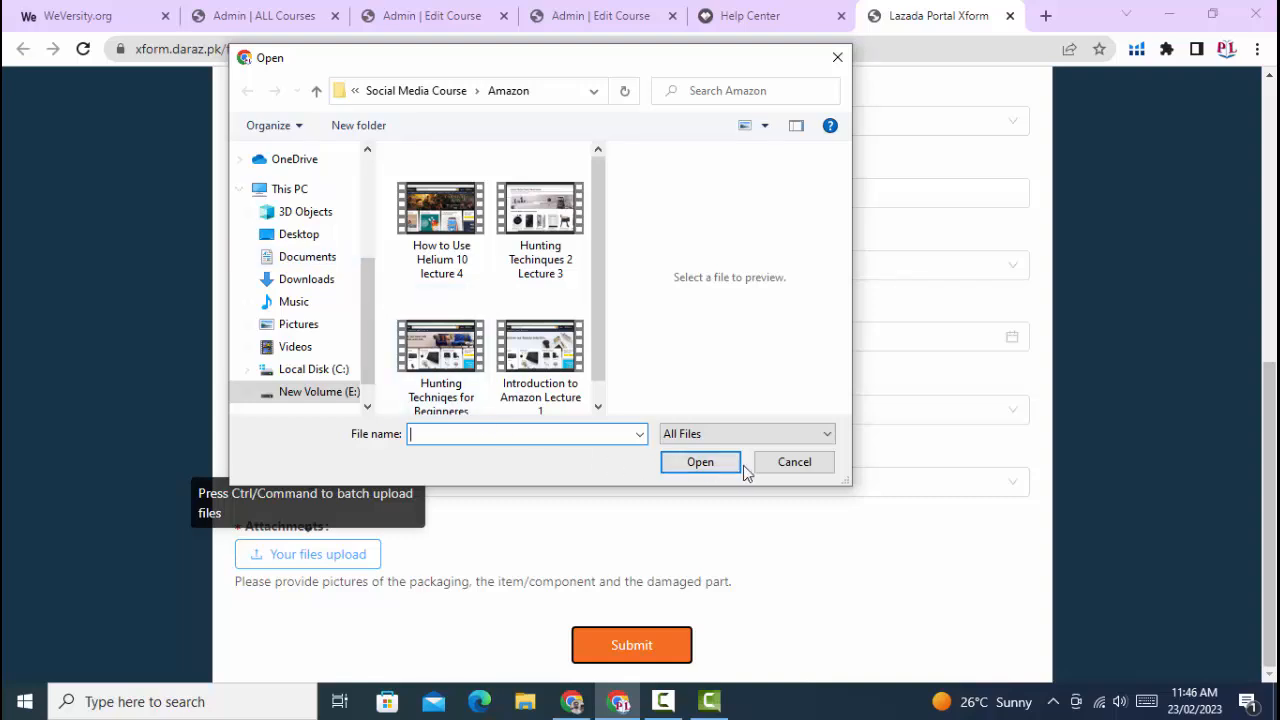
pyautogui.click(795, 466)
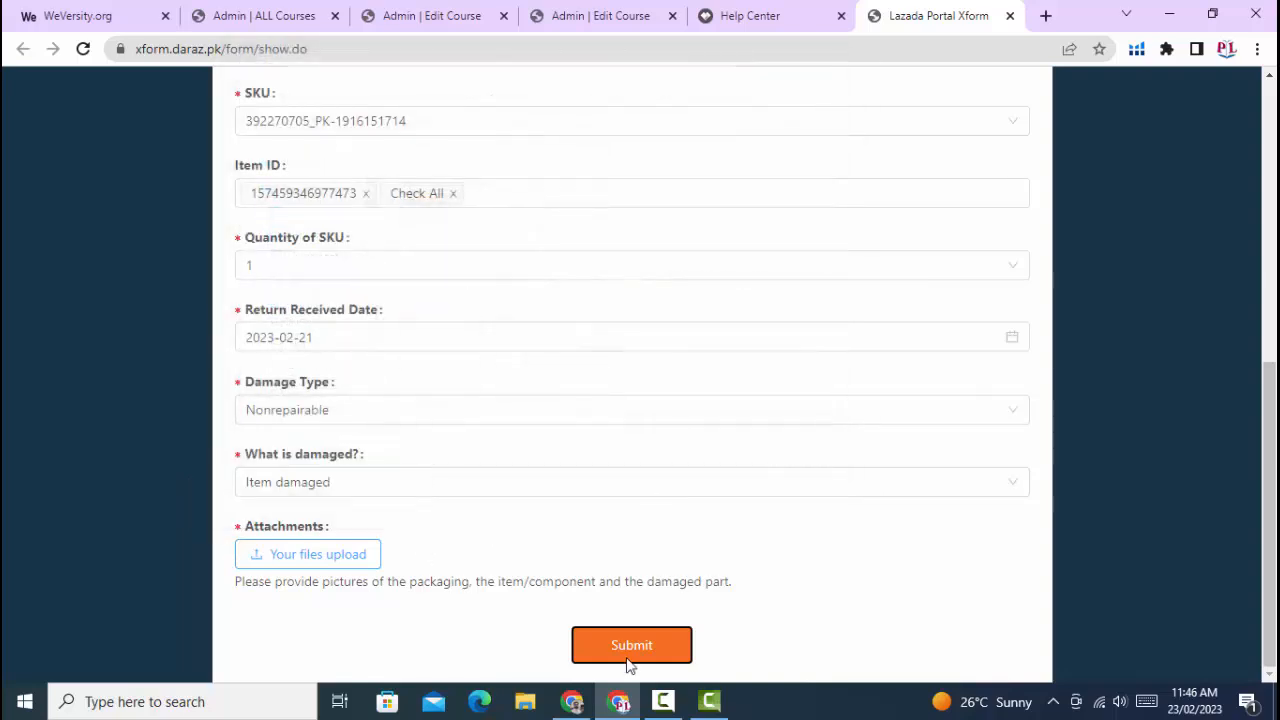
pyautogui.scroll(3, 489, 434)
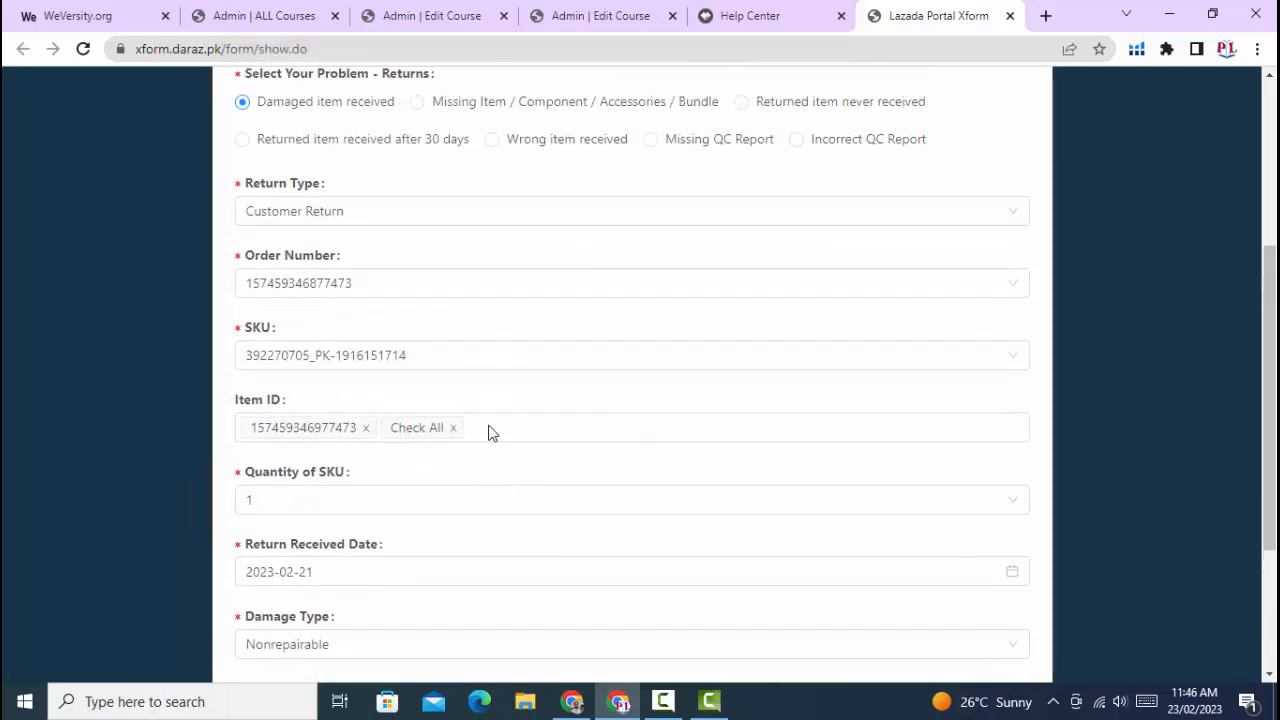
pyautogui.scroll(3, 489, 432)
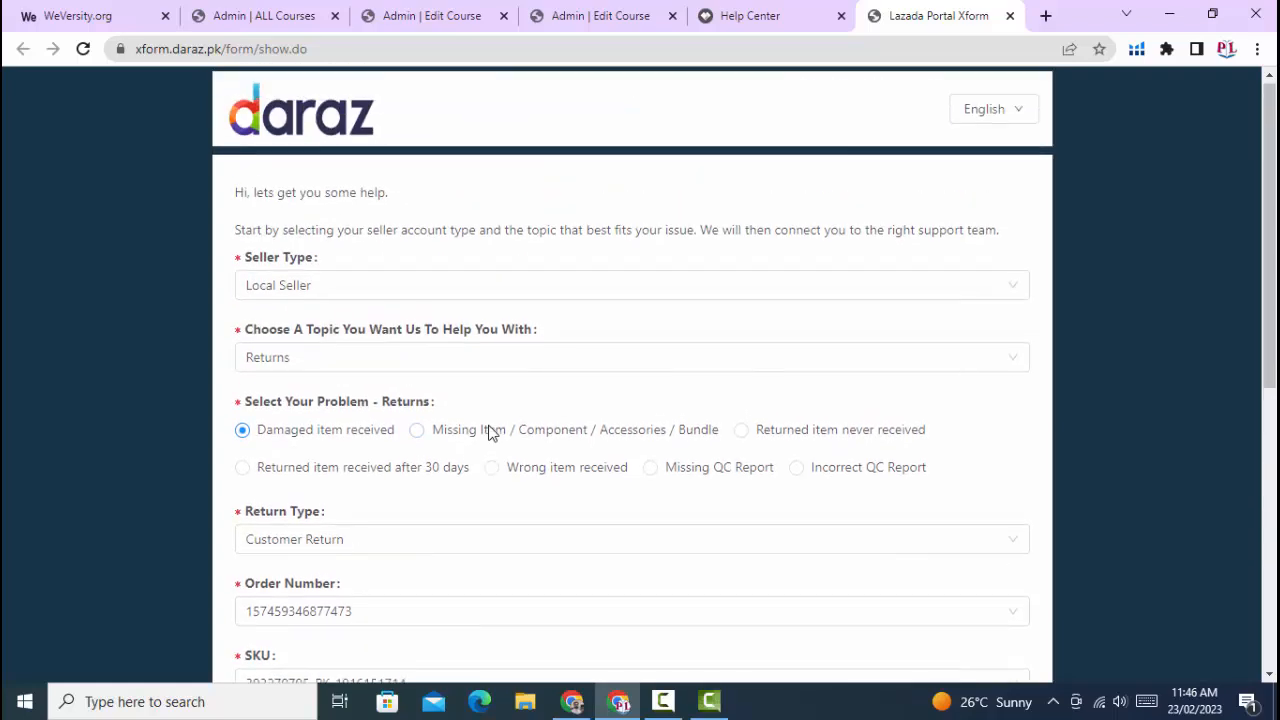
pyautogui.scroll(-4, 490, 434)
pyautogui.scroll(-2, 490, 434)
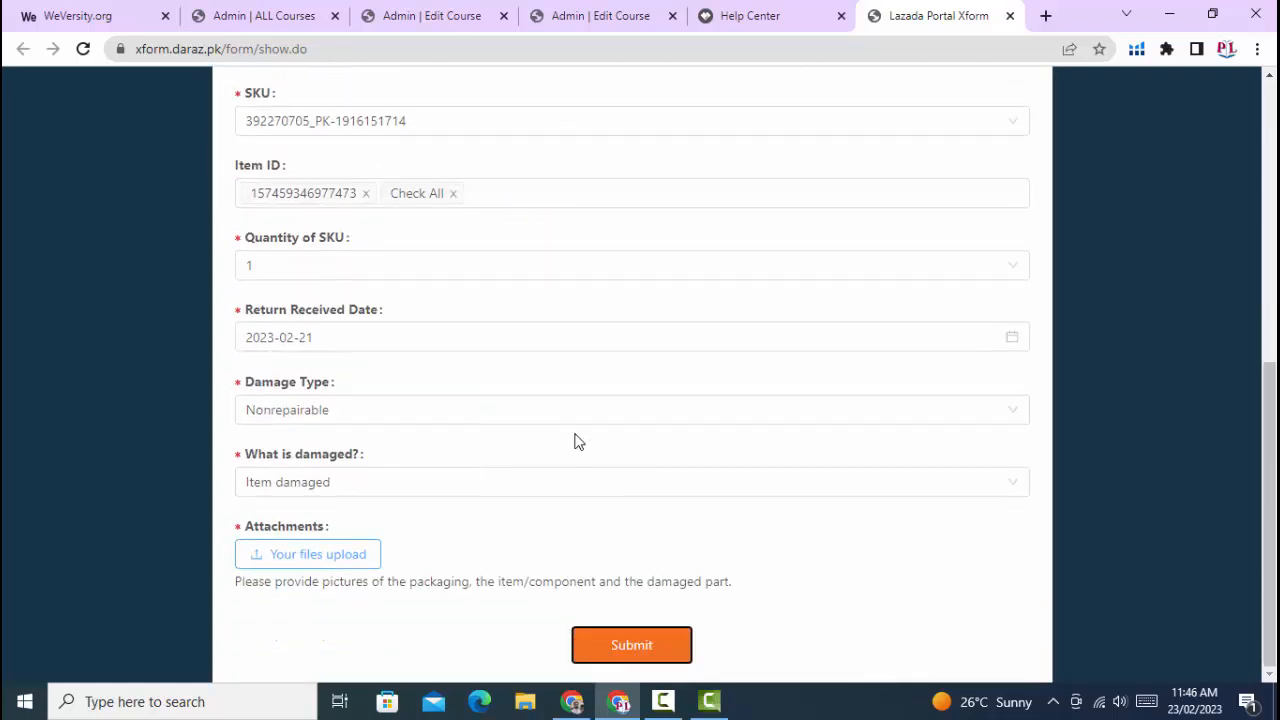
# - Change the help topic to Delivery and select "Dex - FBD pickup pending" to view its required fields
pyautogui.scroll(2, 577, 441)
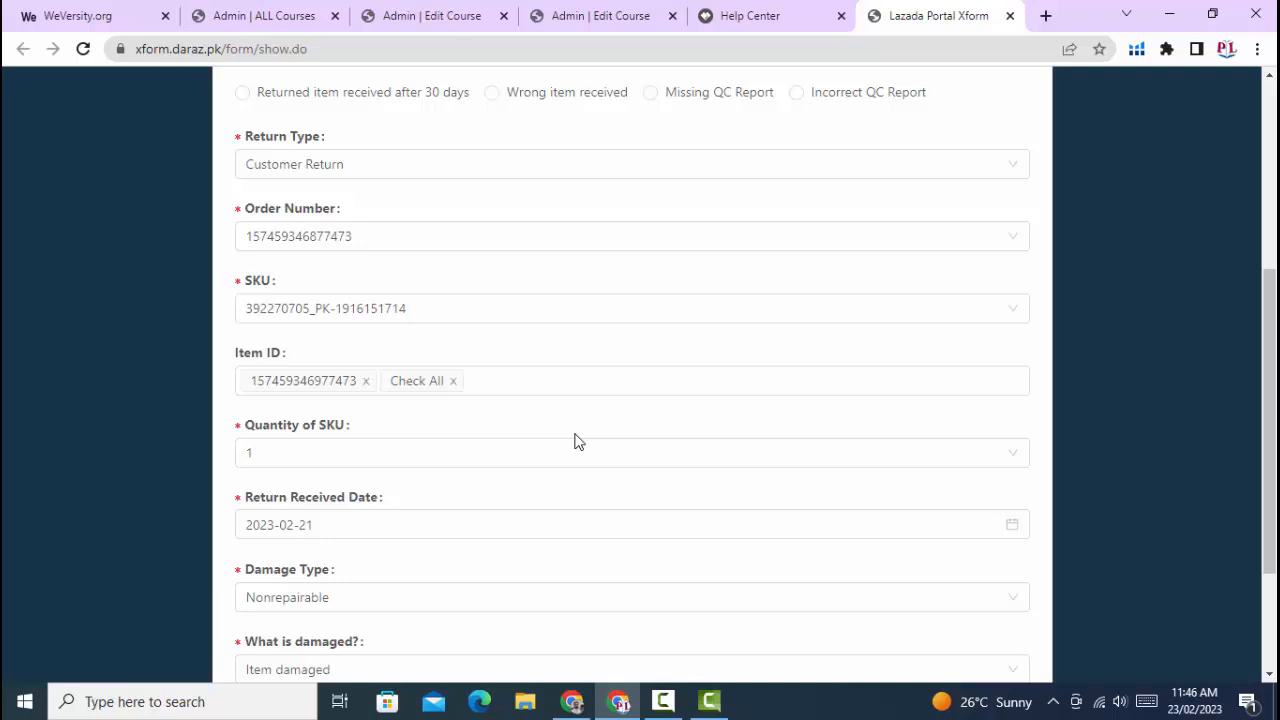
pyautogui.scroll(2, 575, 441)
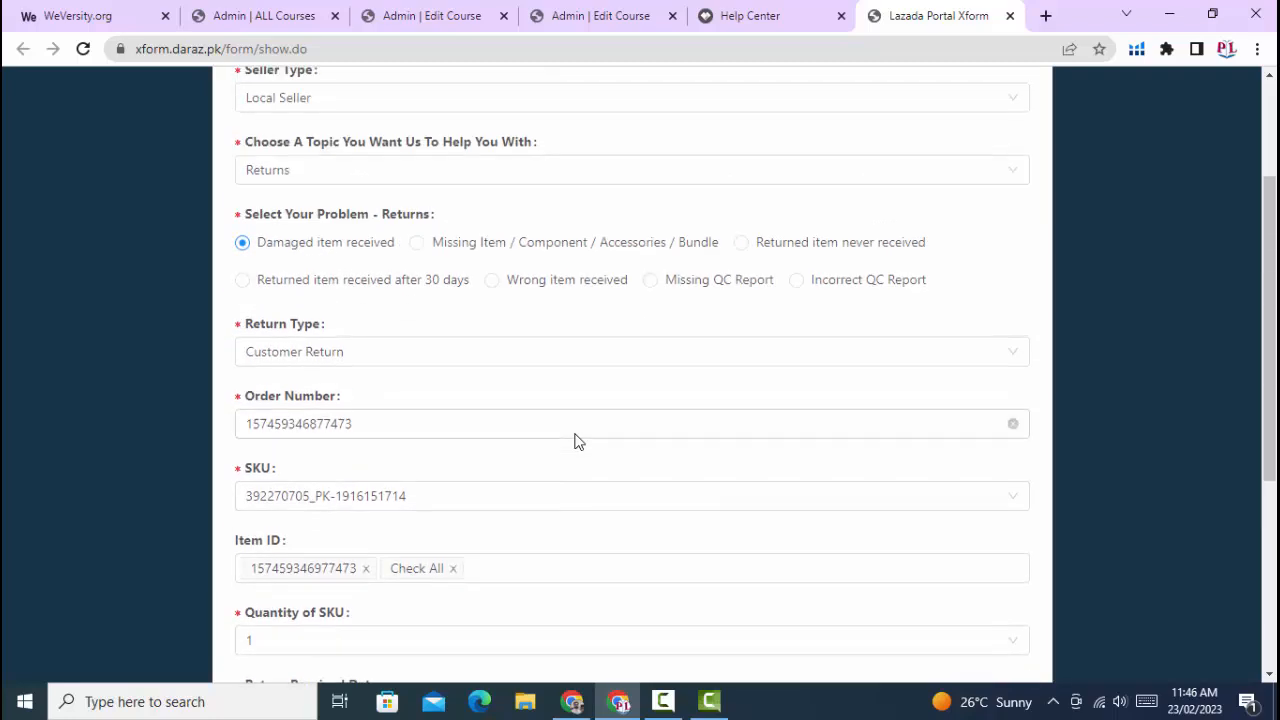
pyautogui.click(369, 172)
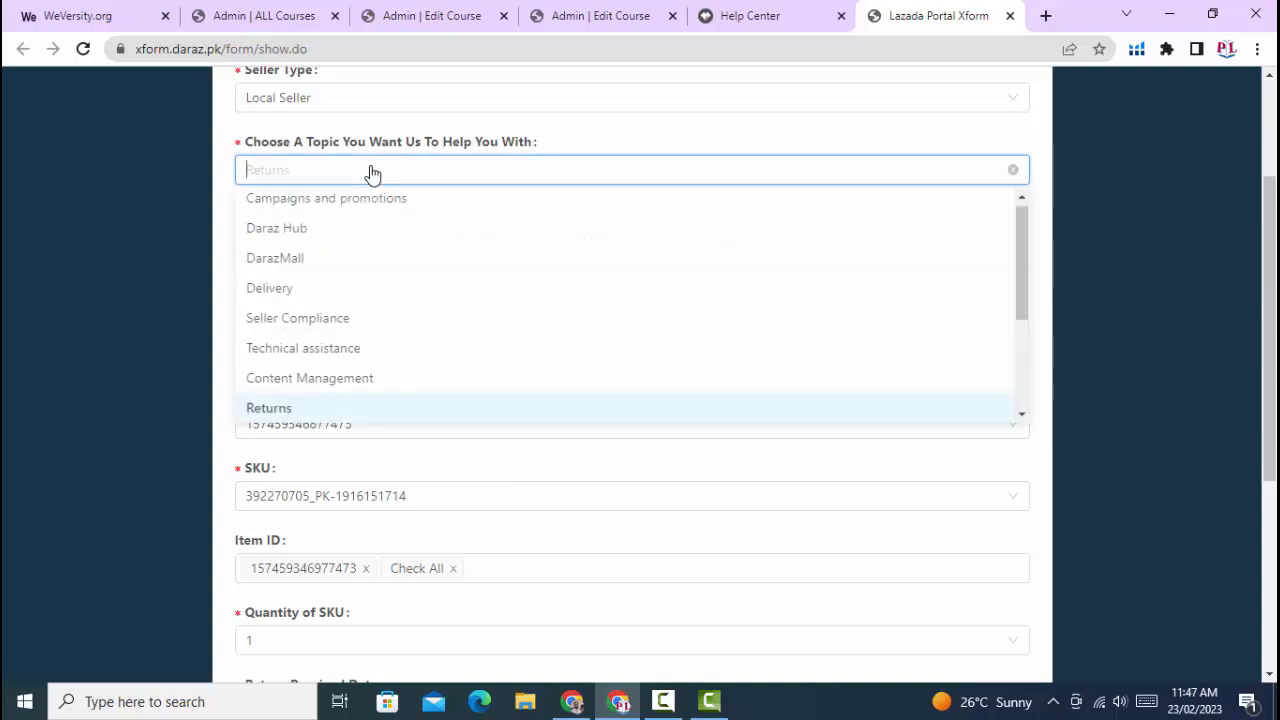
pyautogui.click(294, 293)
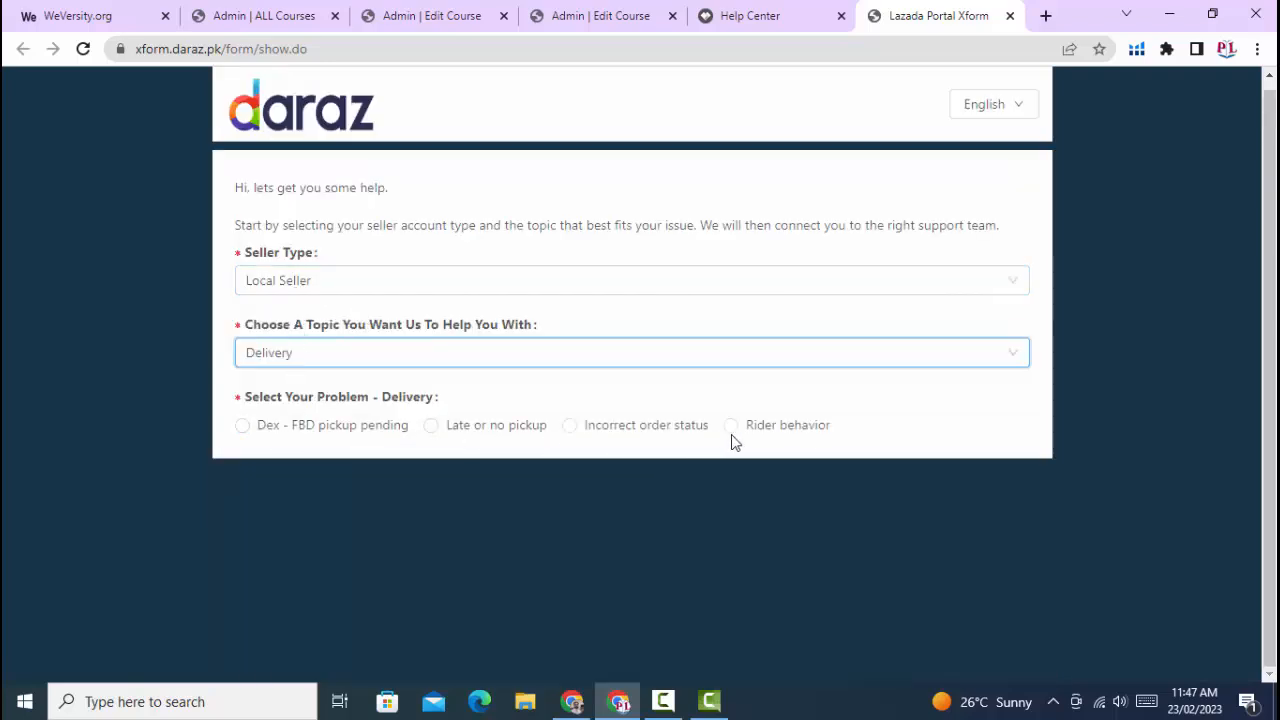
pyautogui.click(242, 425)
pyautogui.scroll(-2, 380, 443)
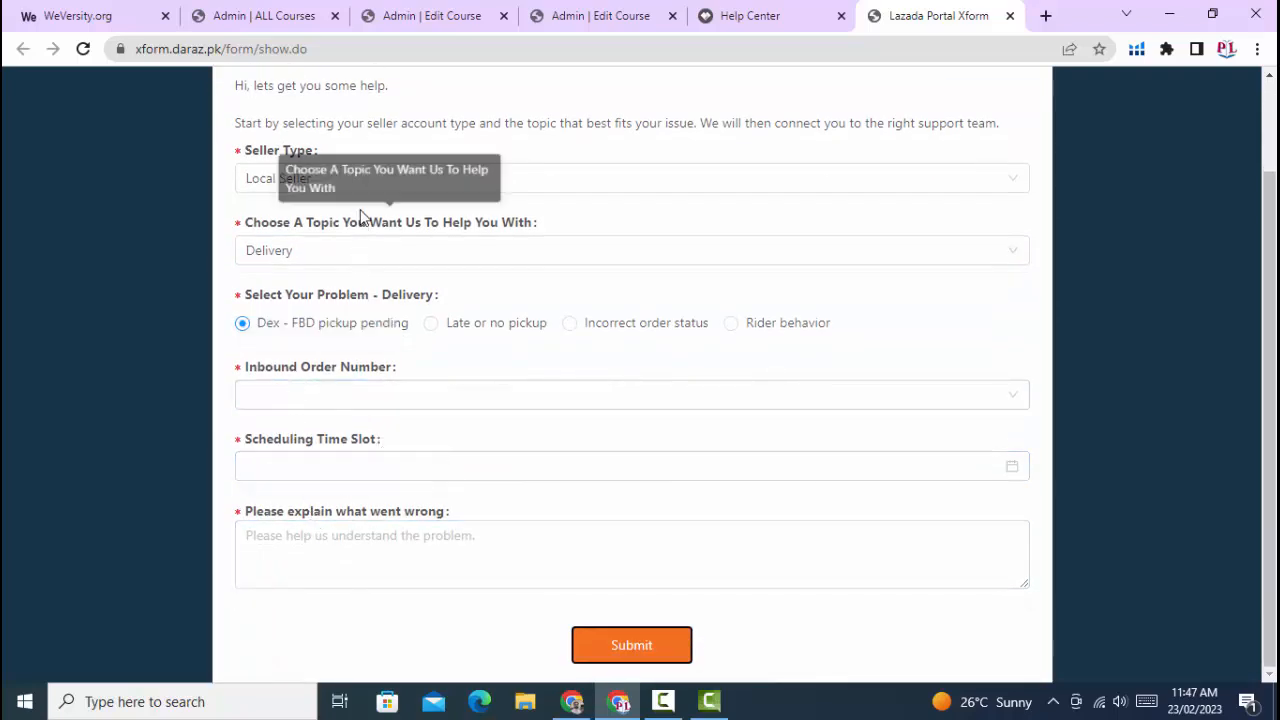
# - Change the help topic to Daraz Hub and select "Hub opening hours Issue" to view its required fields
pyautogui.click(286, 251)
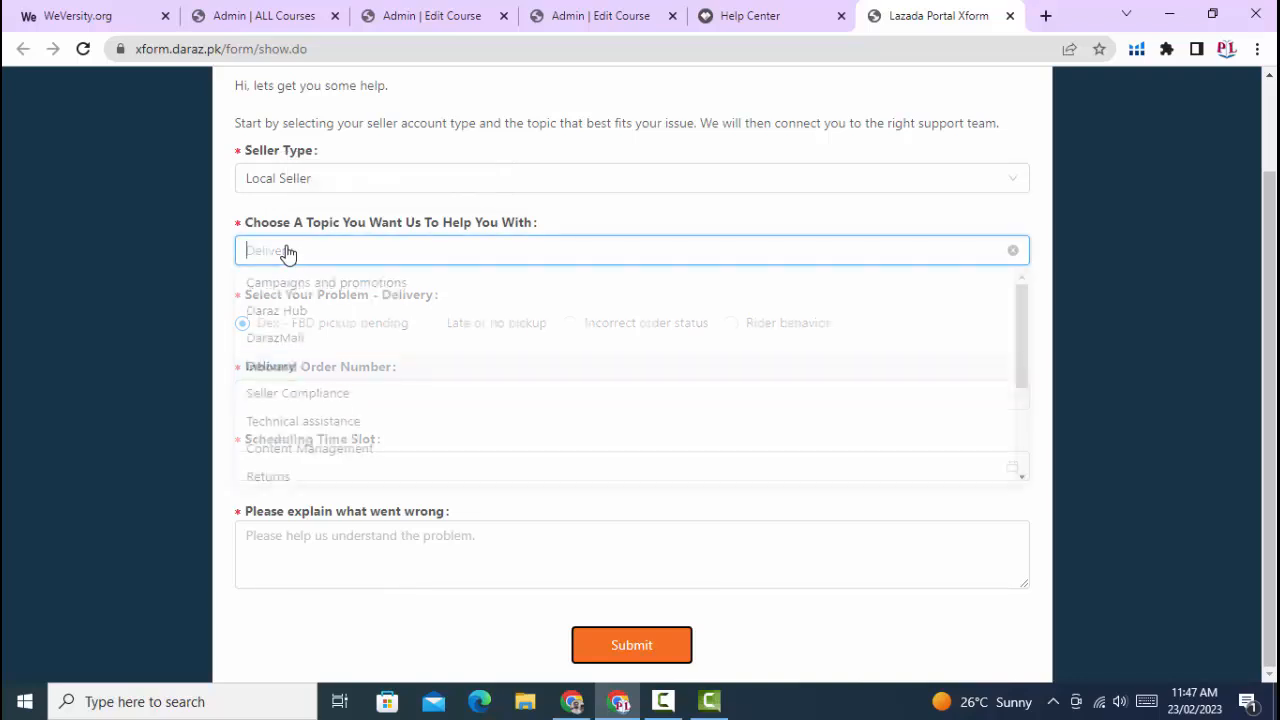
pyautogui.click(303, 318)
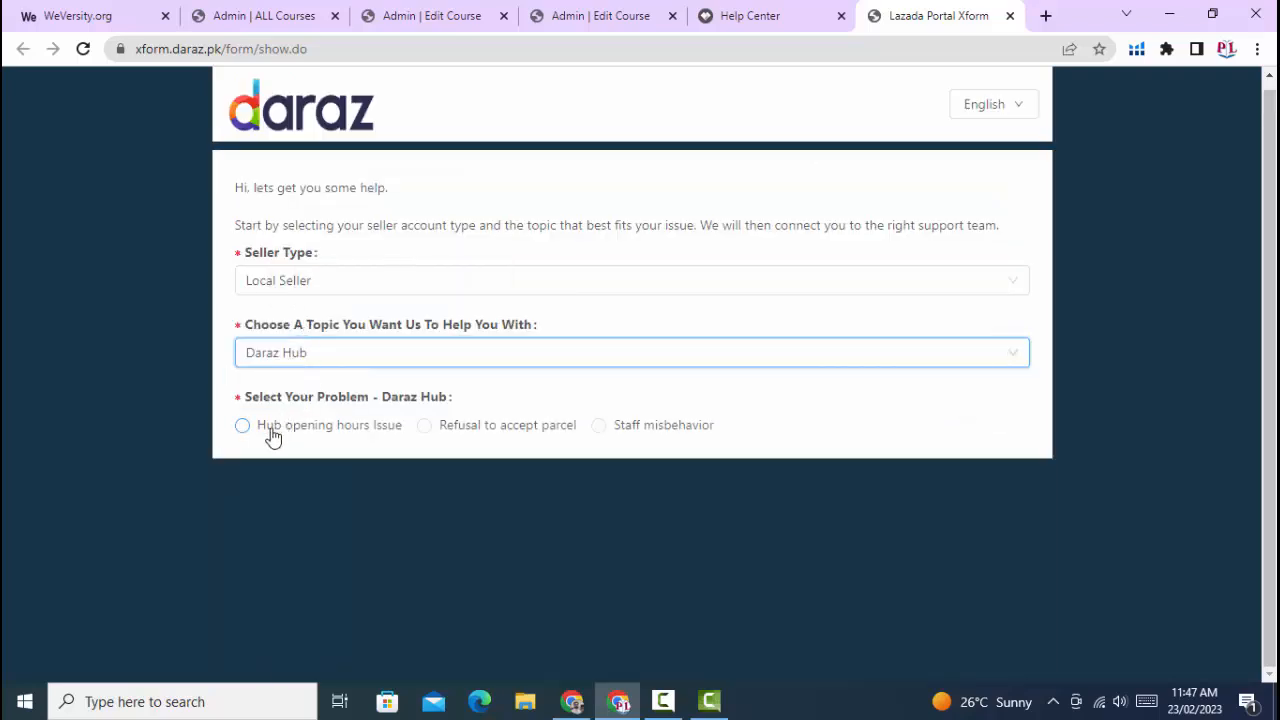
pyautogui.click(352, 432)
pyautogui.scroll(-2, 351, 437)
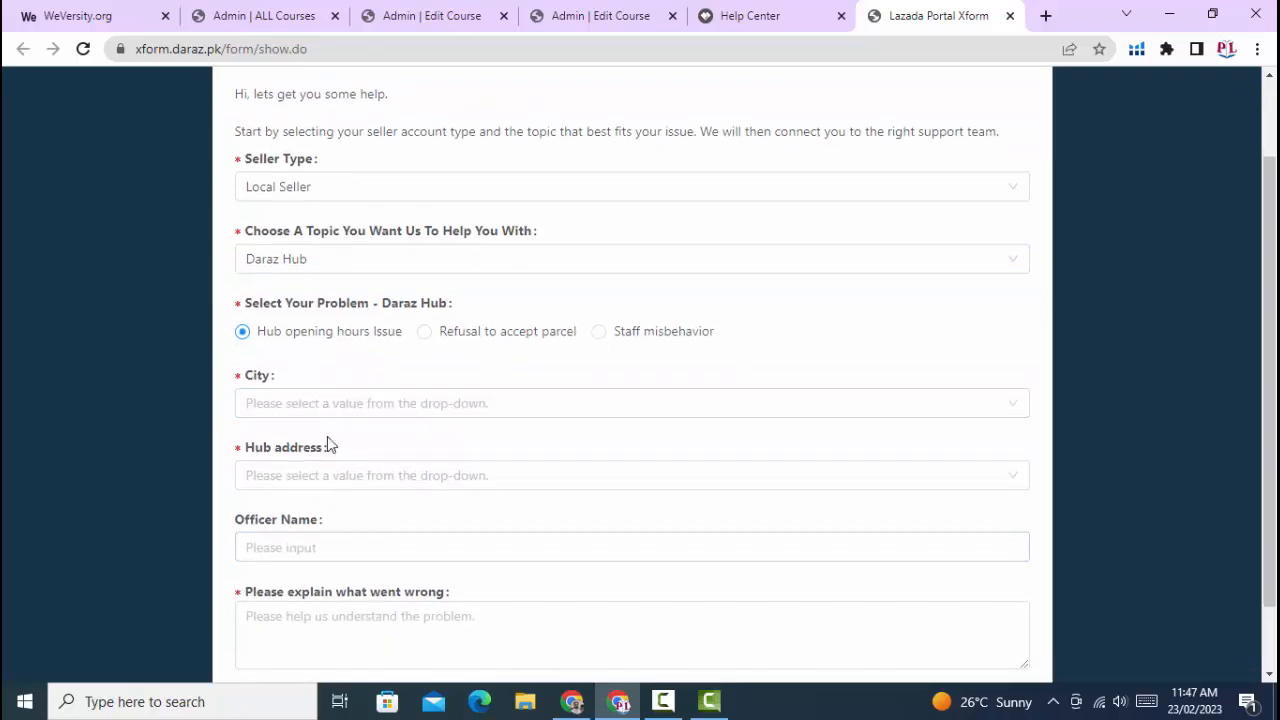
# - Change the help topic to Payments, select "Incorrect amount charged" as the problem, and look through its fields
pyautogui.scroll(2, 329, 443)
pyautogui.click(333, 351)
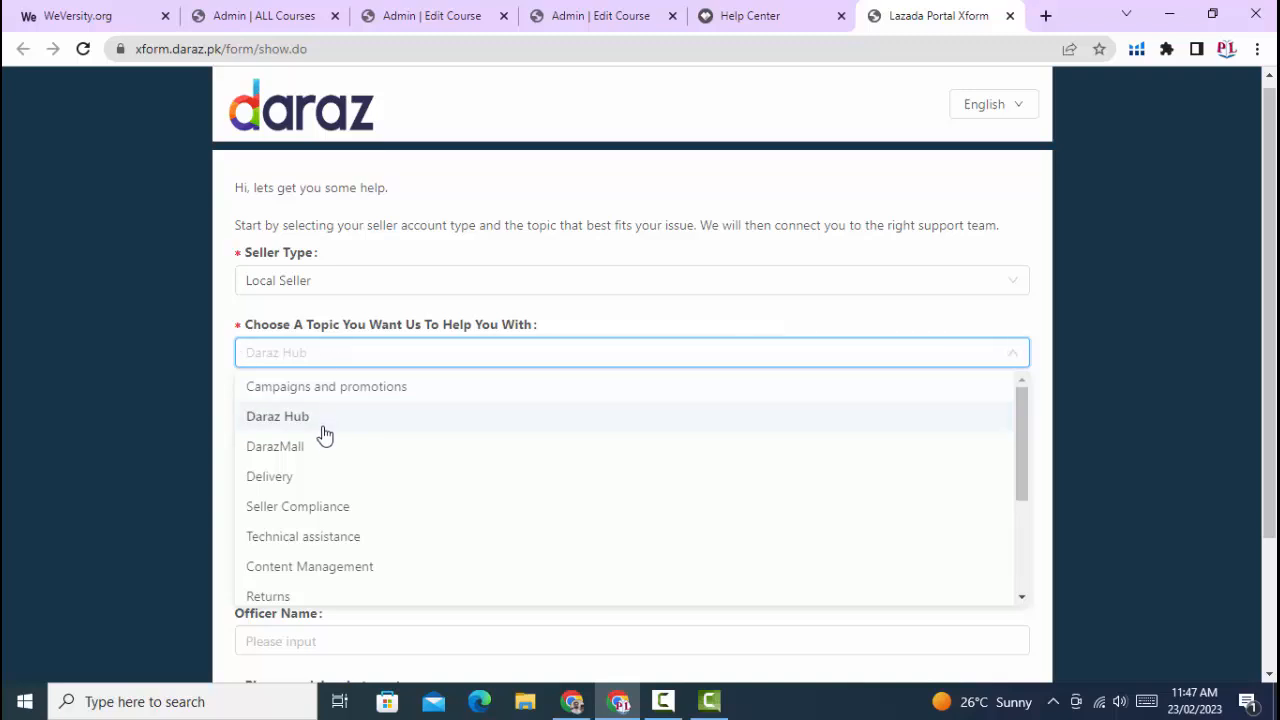
pyautogui.scroll(-3, 320, 437)
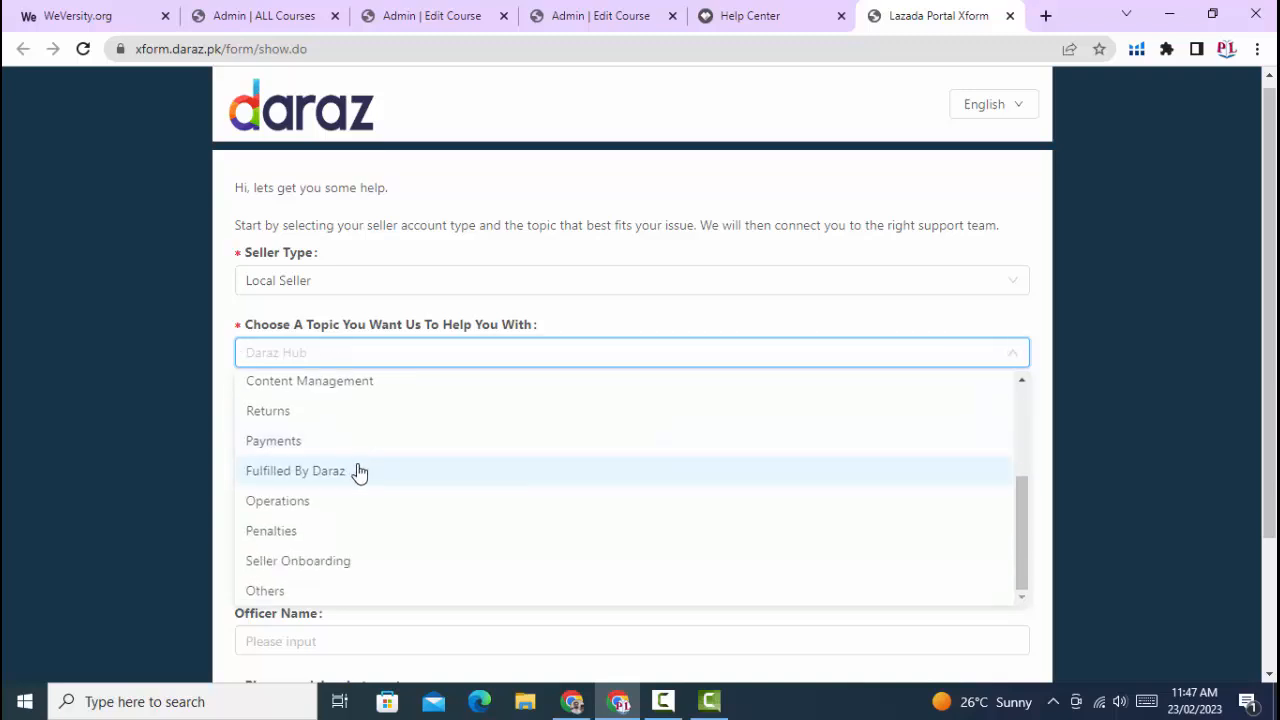
pyautogui.click(296, 441)
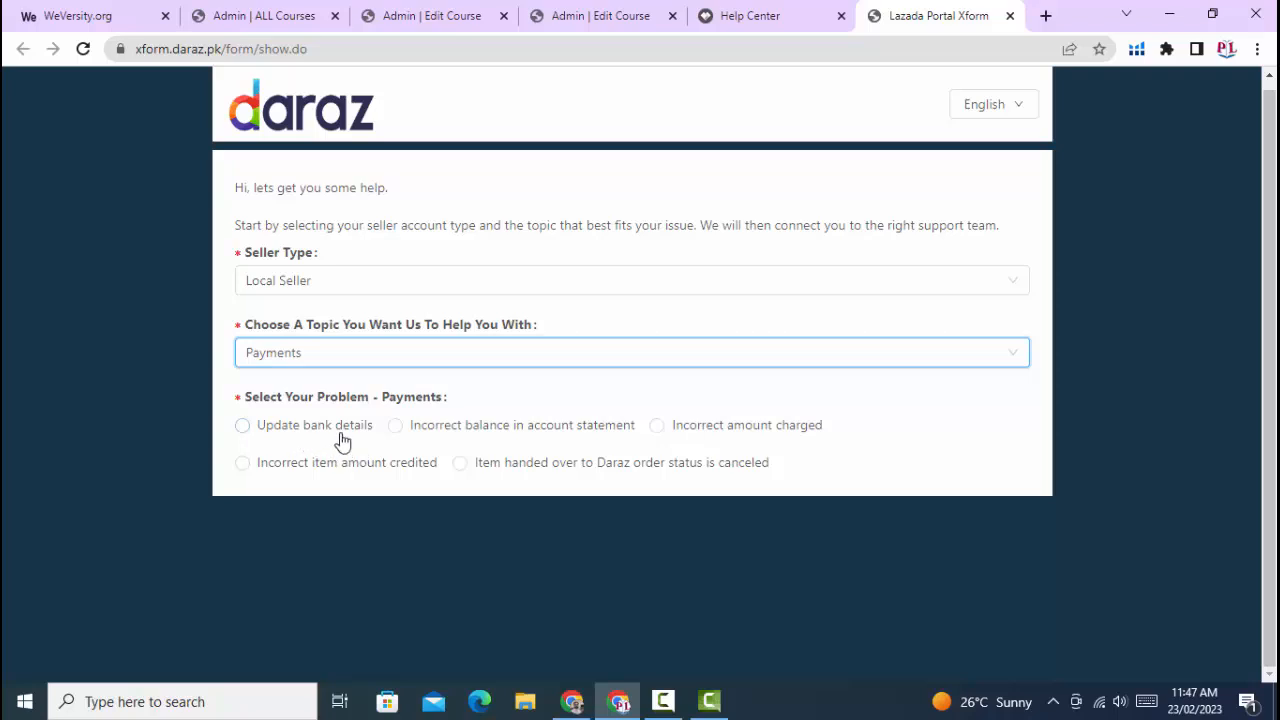
pyautogui.click(736, 430)
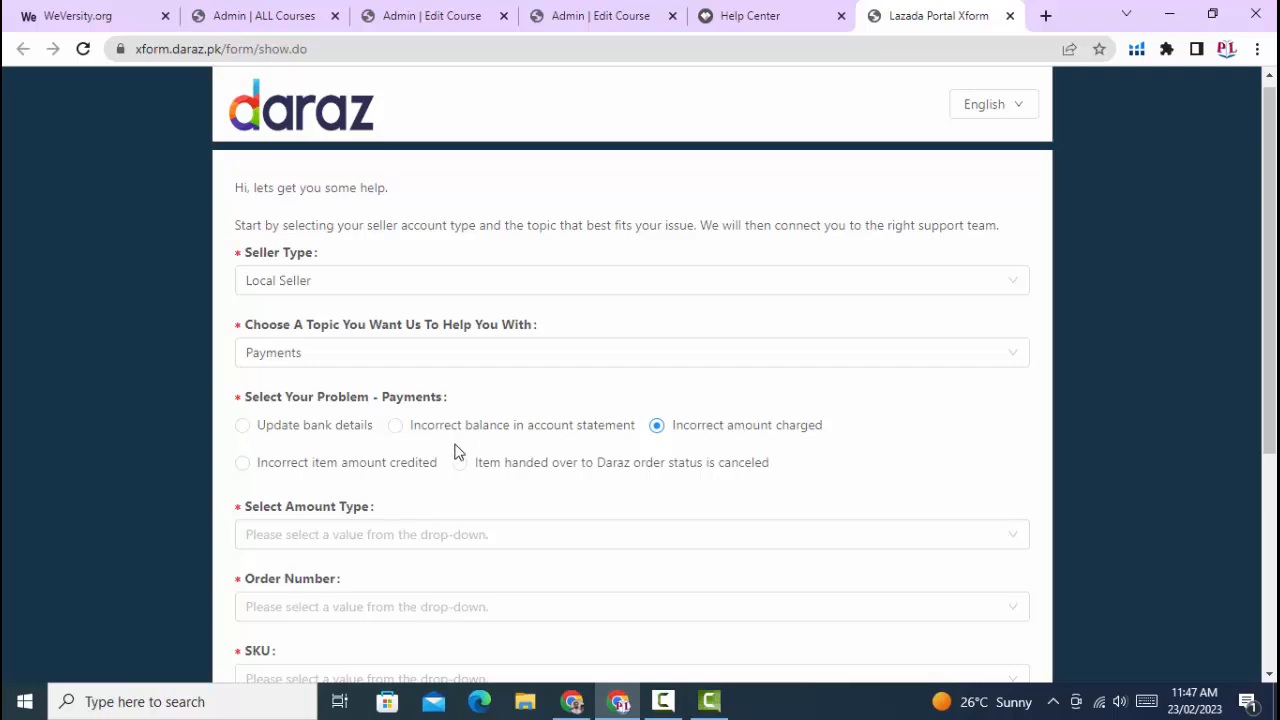
pyautogui.scroll(-2, 351, 414)
pyautogui.scroll(-2, 343, 537)
pyautogui.scroll(4, 366, 466)
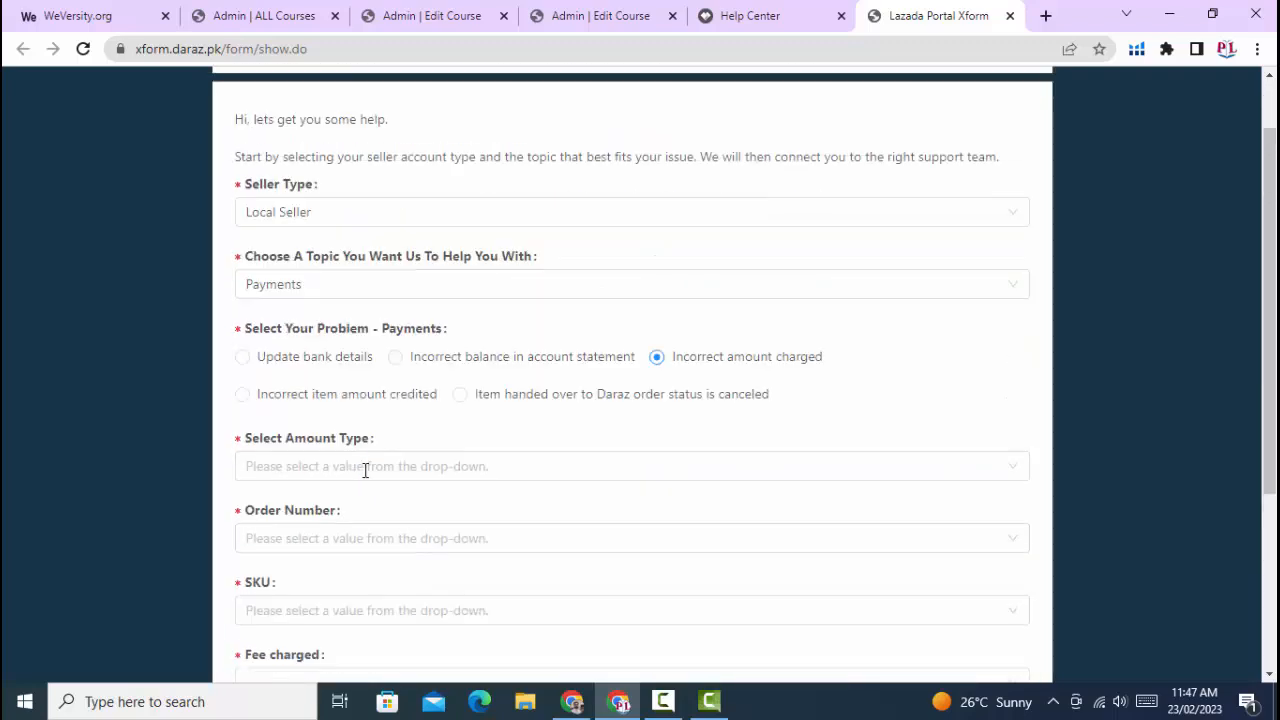
# - Look through the full list of available help topics and close it, keeping Payments selected
pyautogui.click(320, 366)
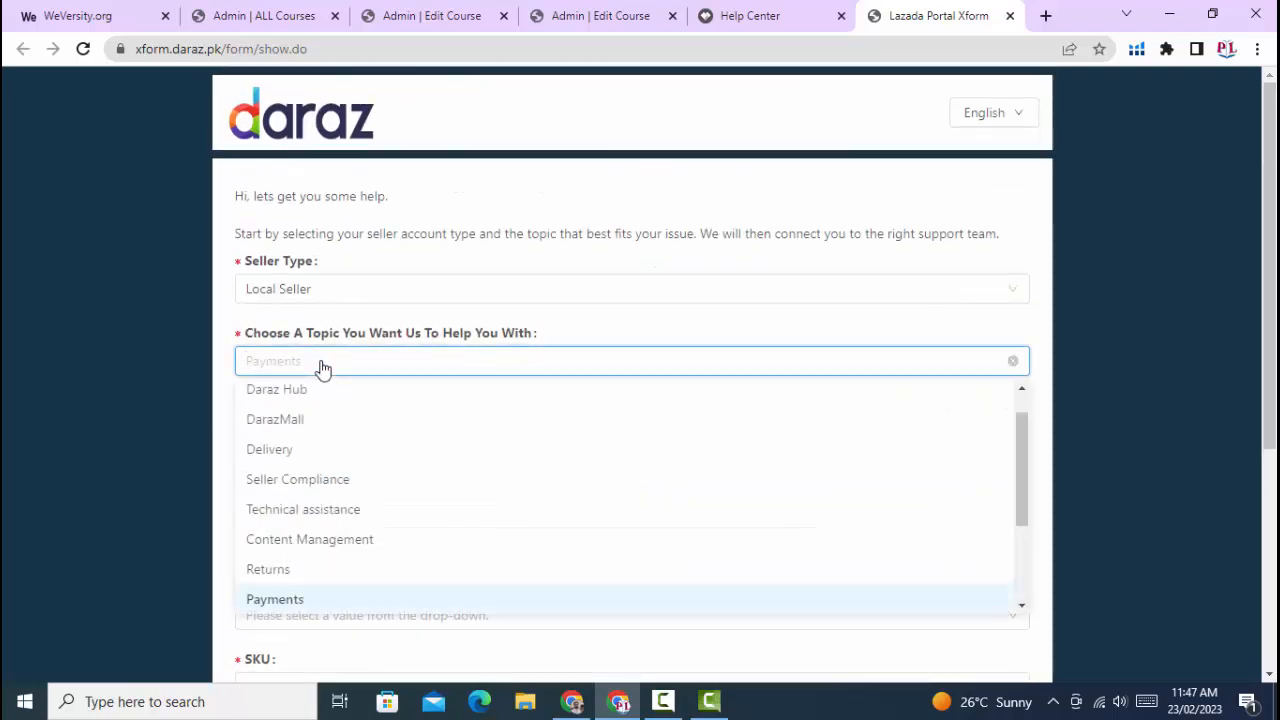
pyautogui.scroll(-3, 333, 470)
pyautogui.scroll(-1, 333, 470)
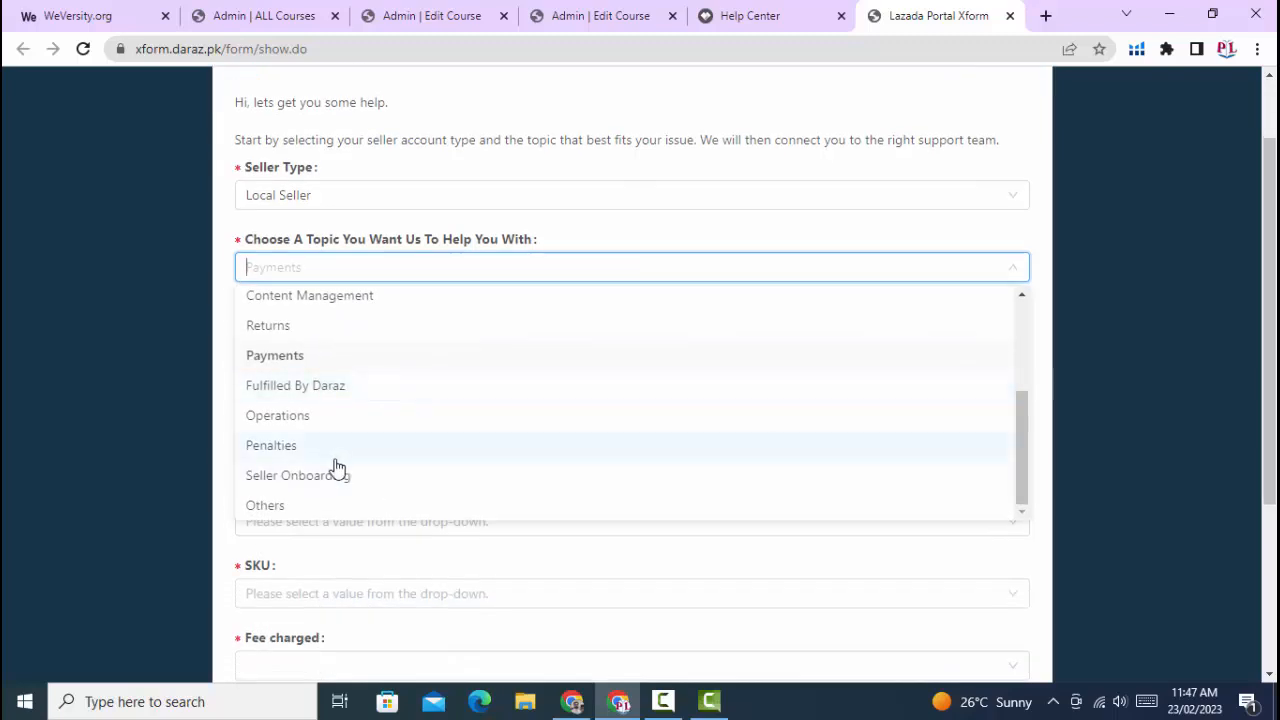
pyautogui.scroll(1, 330, 456)
pyautogui.scroll(1, 330, 456)
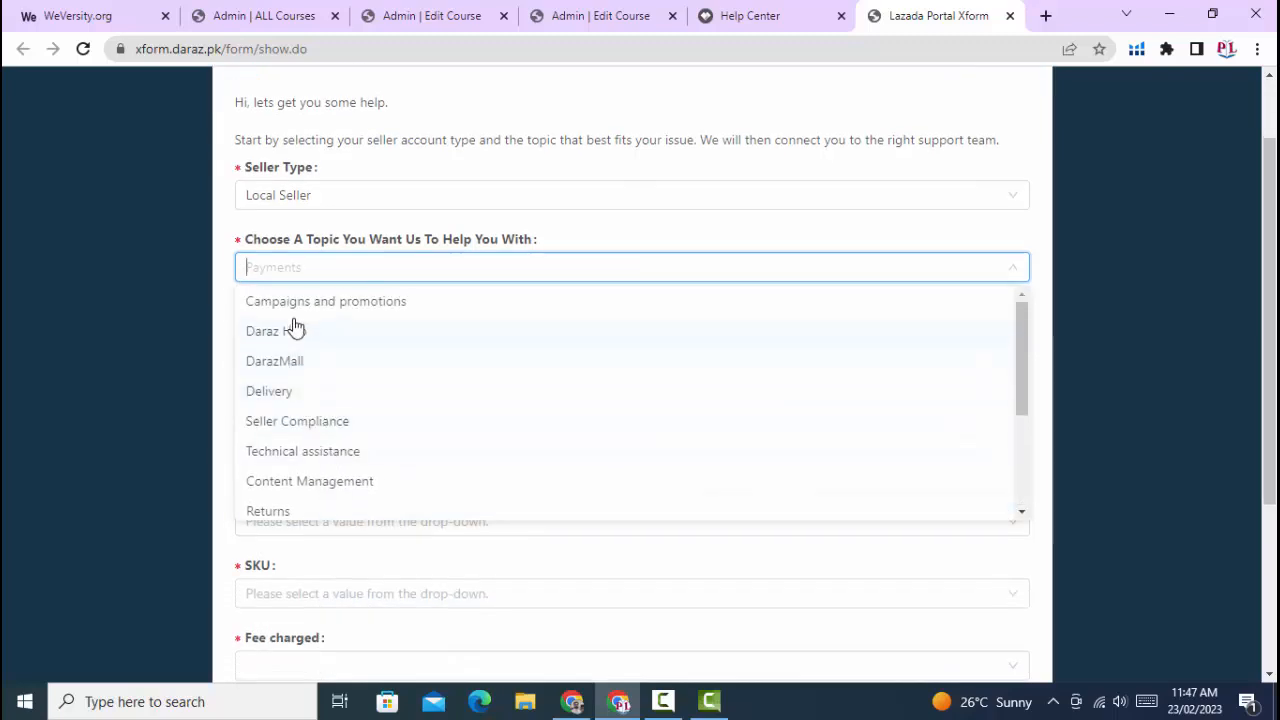
pyautogui.scroll(-1, 363, 375)
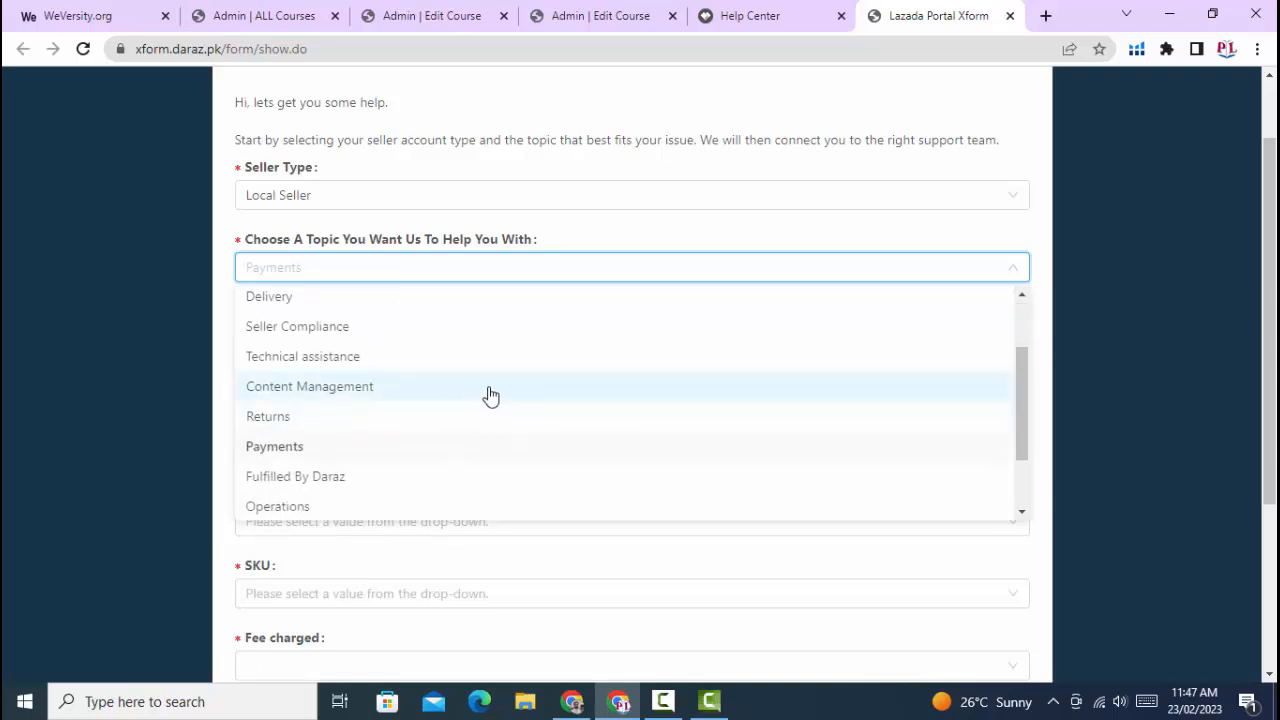
pyautogui.scroll(-1, 485, 392)
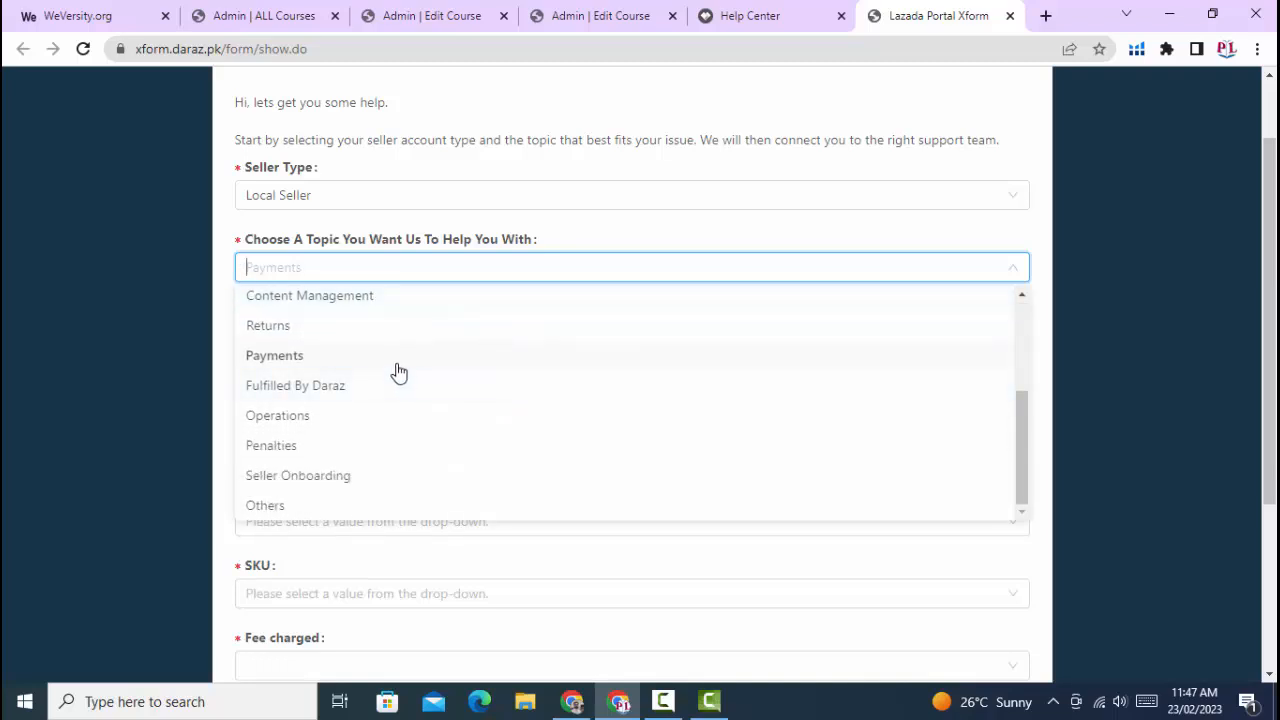
pyautogui.scroll(2, 398, 372)
pyautogui.click(597, 240)
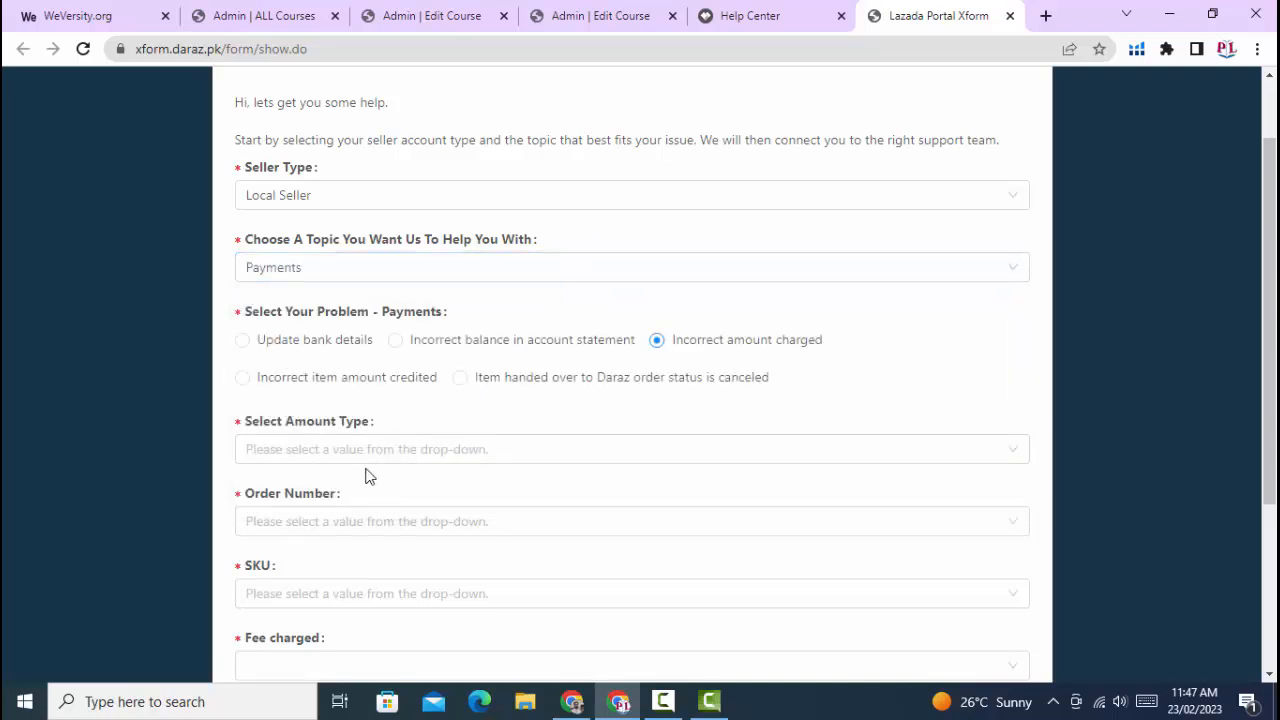
# - Review the required fields of the "Incorrect amount charged" form down to its submission area and return to the form's start
pyautogui.scroll(-2, 383, 490)
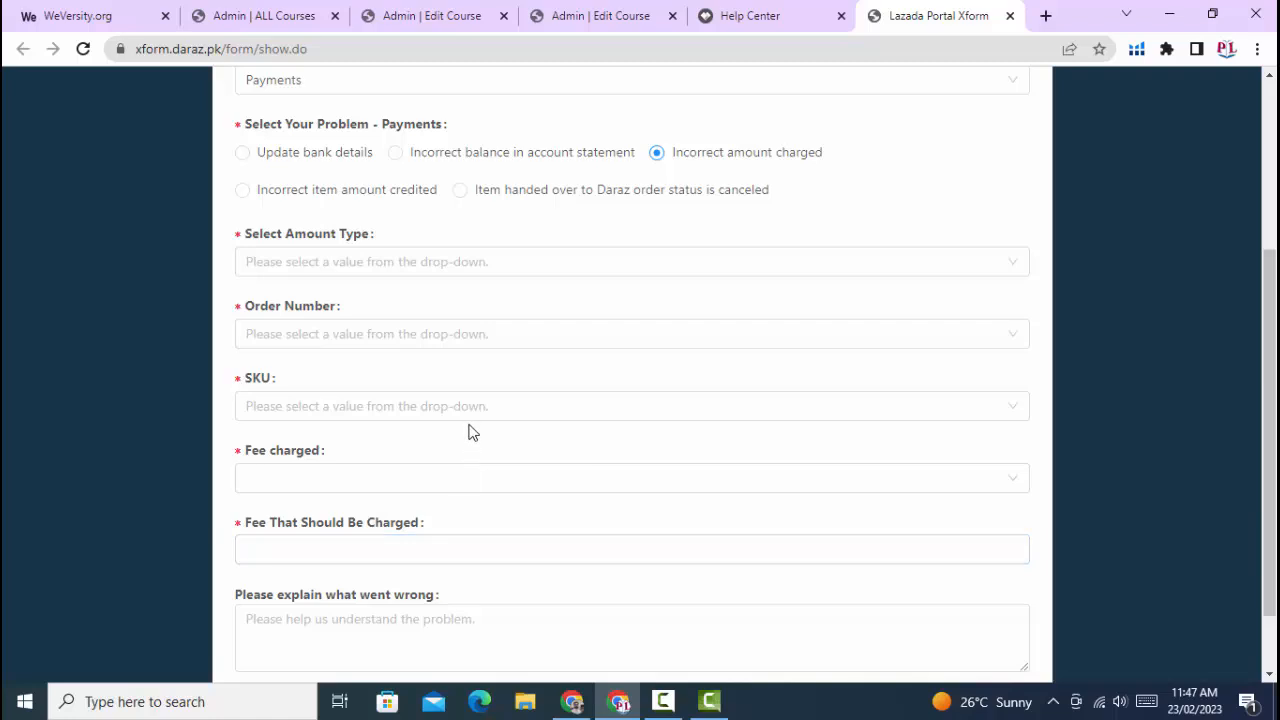
pyautogui.scroll(-1, 473, 432)
pyautogui.scroll(1, 472, 430)
pyautogui.scroll(-1, 500, 510)
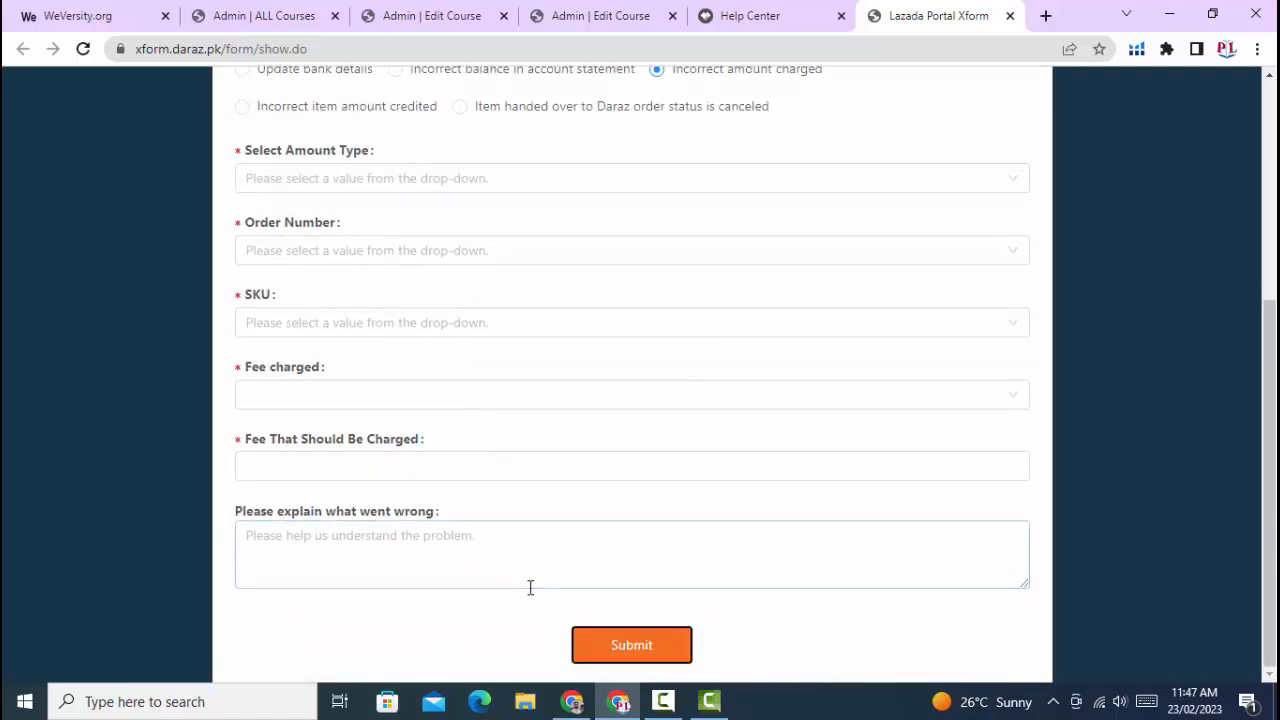
pyautogui.scroll(3, 570, 346)
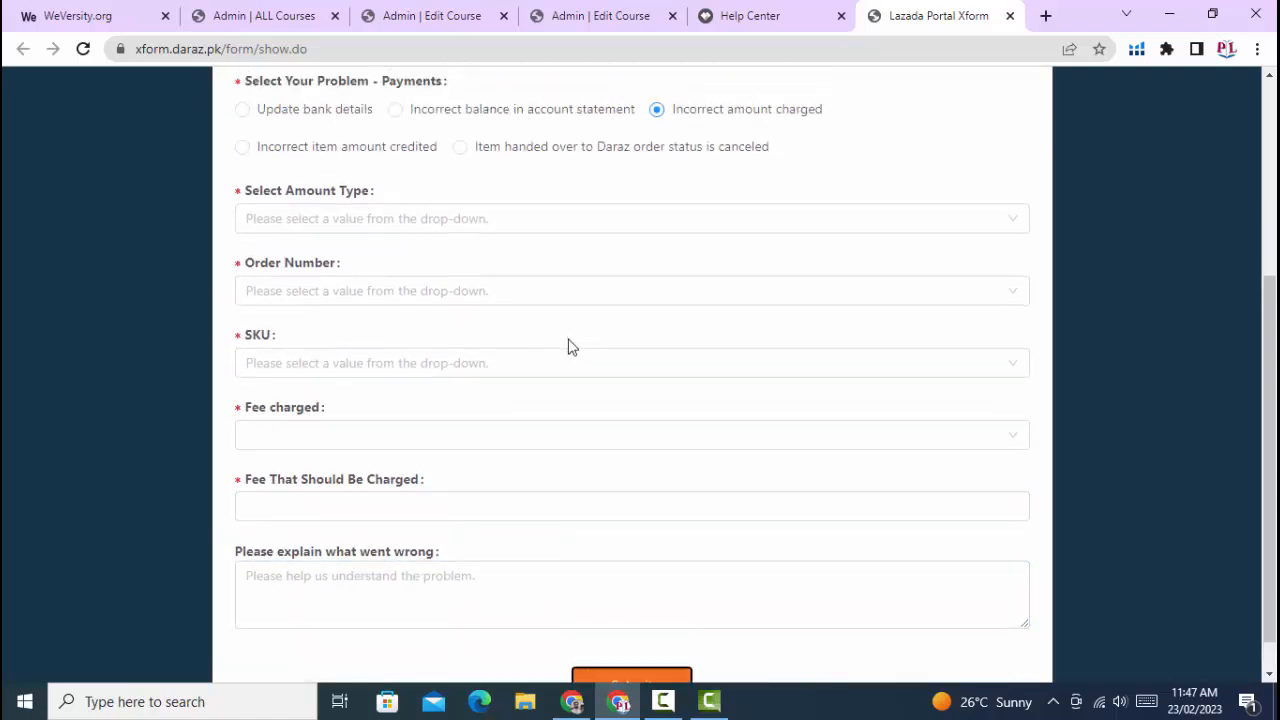
pyautogui.scroll(1, 570, 346)
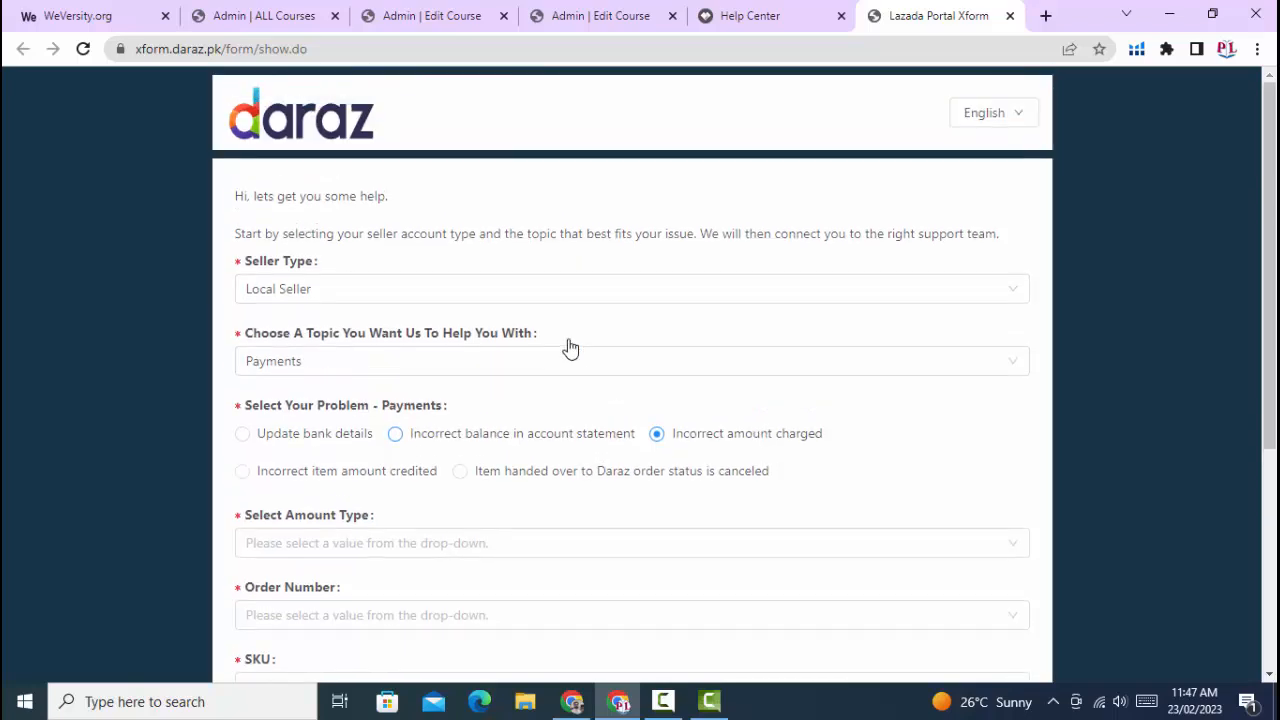